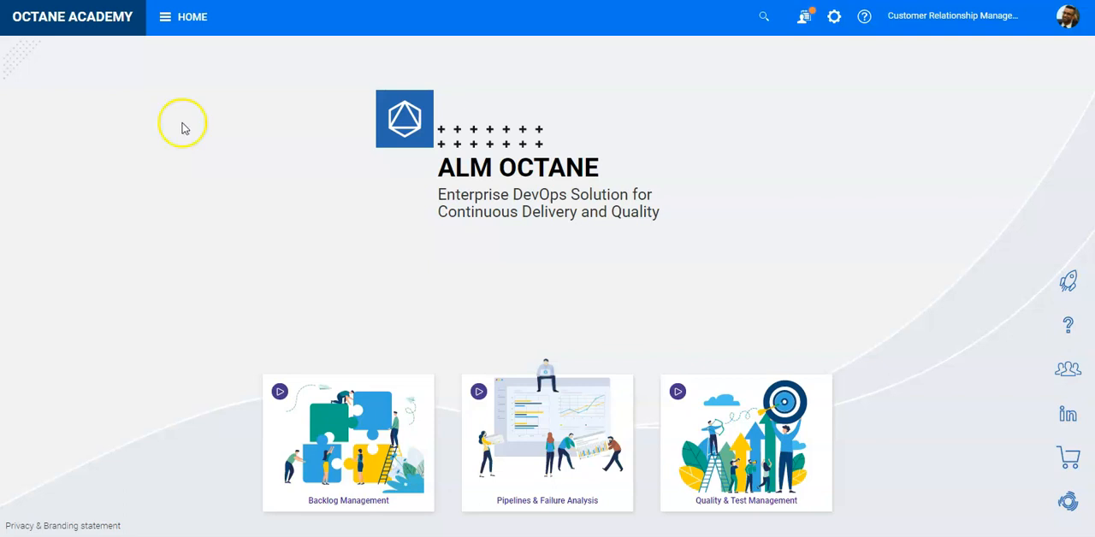
Open the Issues module's defects list and select defects 6020, 6021, 6022 and 6023
{"action": "left_click", "coordinate": [177, 19]}
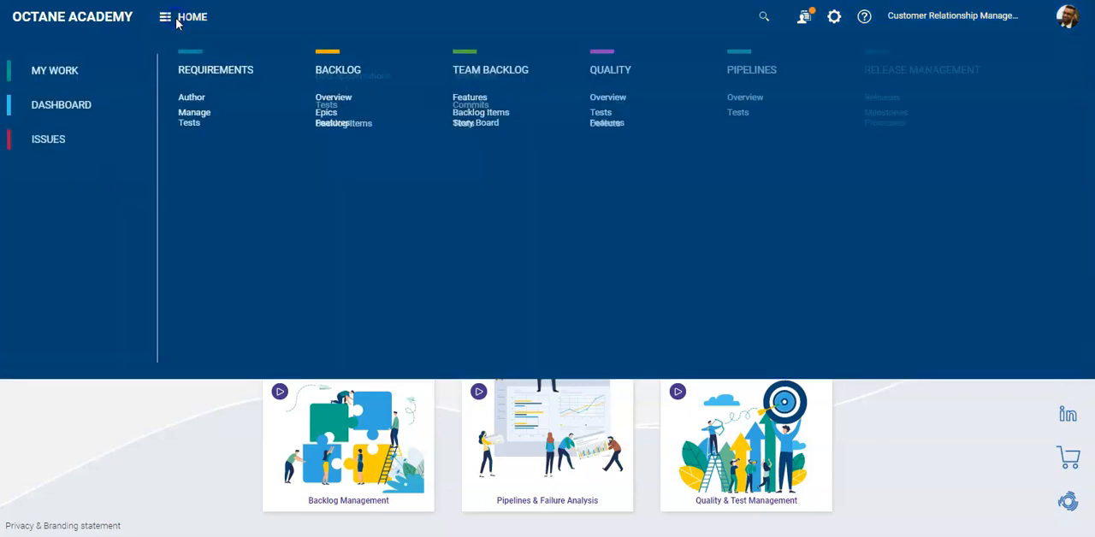
{"action": "left_click", "coordinate": [72, 141]}
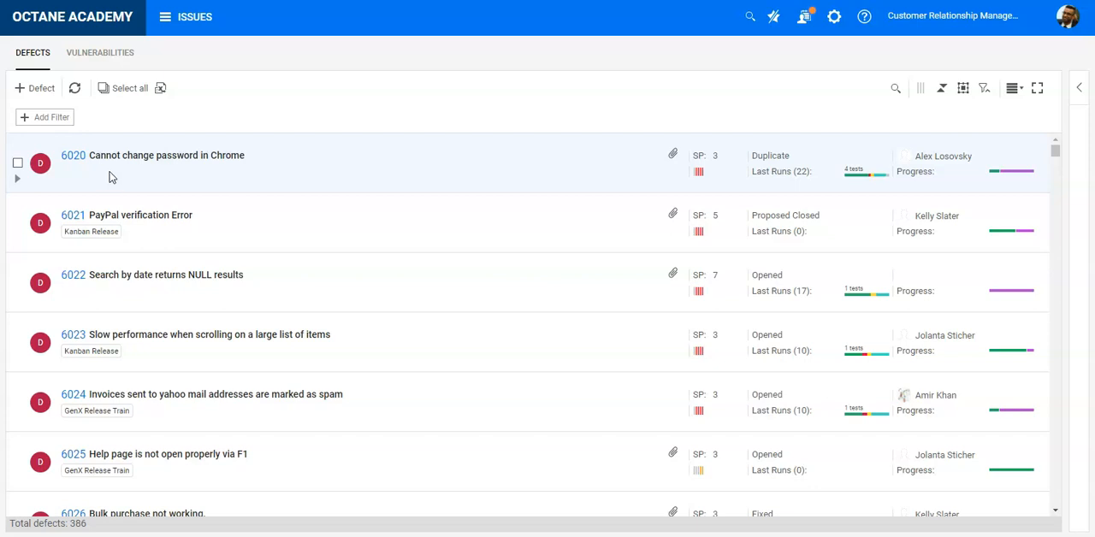
{"action": "left_click", "coordinate": [174, 178]}
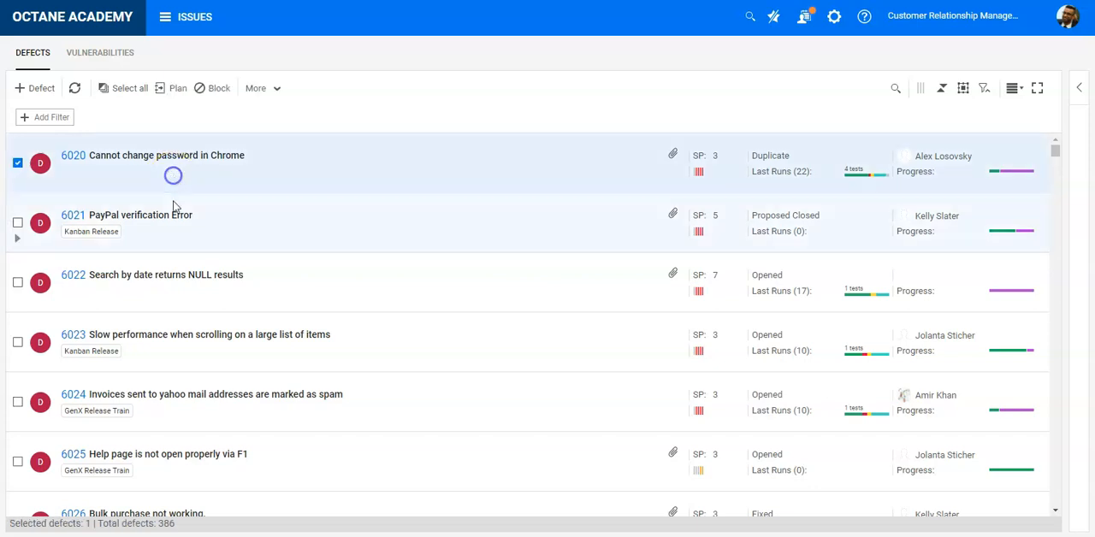
{"action": "left_click", "coordinate": [18, 224]}
{"action": "left_click", "coordinate": [18, 282]}
{"action": "left_click", "coordinate": [17, 342]}
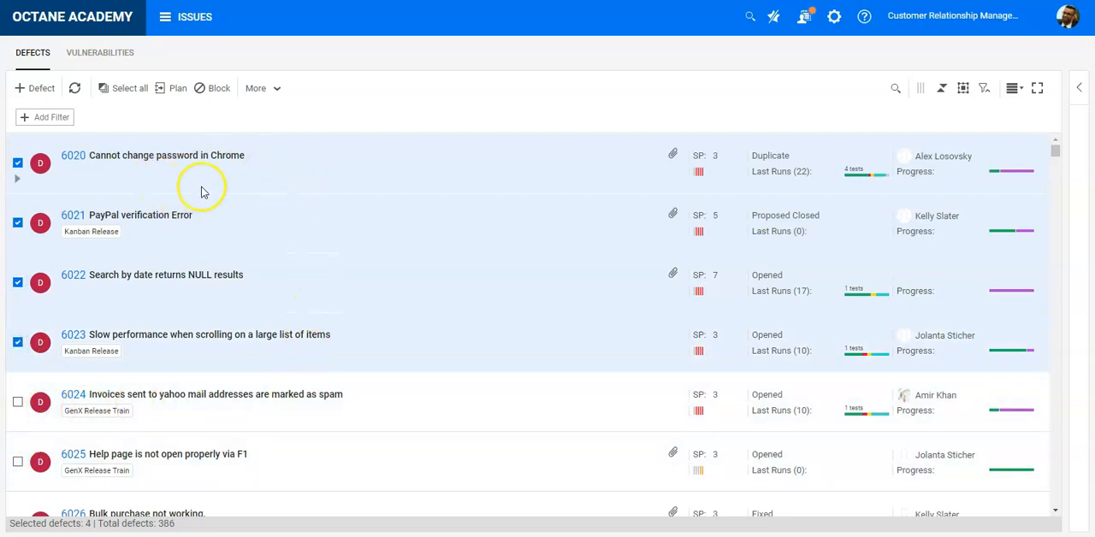
Export the selected defects to Excel with purpose Import and Update existing, and view the downloaded workbook in Excel before closing it
{"action": "left_click", "coordinate": [275, 89]}
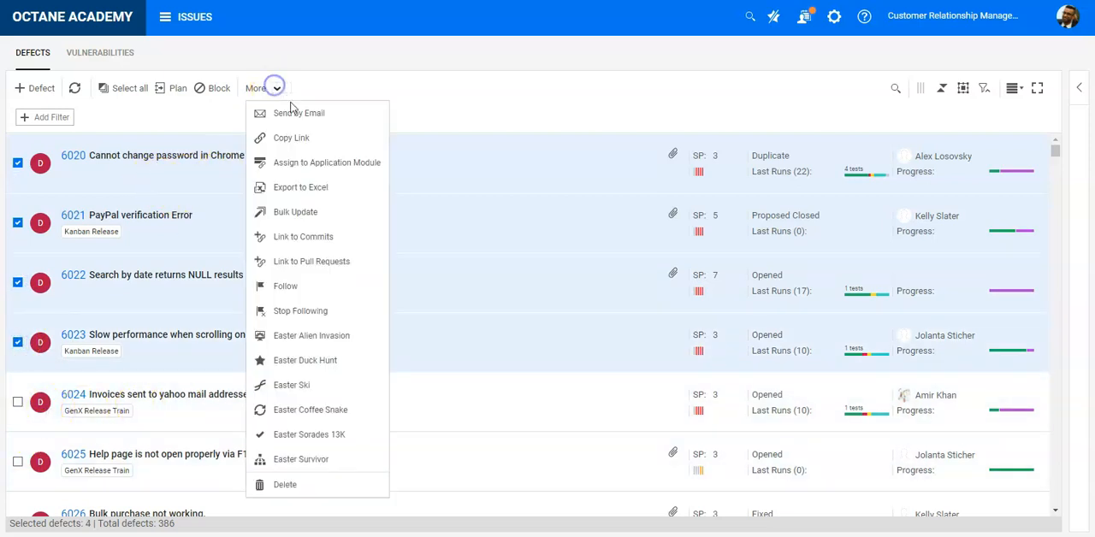
{"action": "left_click", "coordinate": [301, 188]}
{"action": "left_click", "coordinate": [454, 97]}
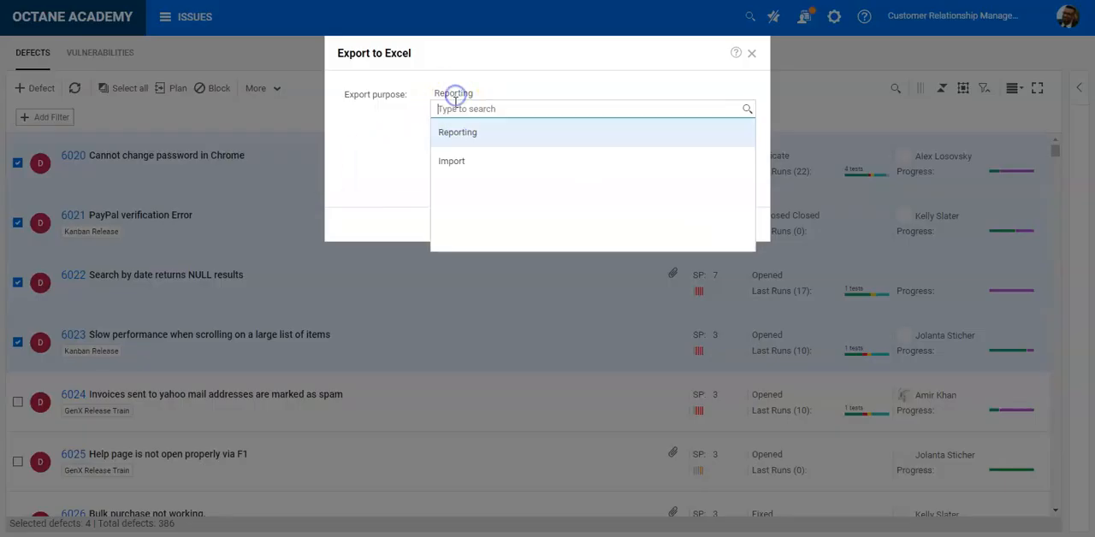
{"action": "left_click", "coordinate": [474, 162]}
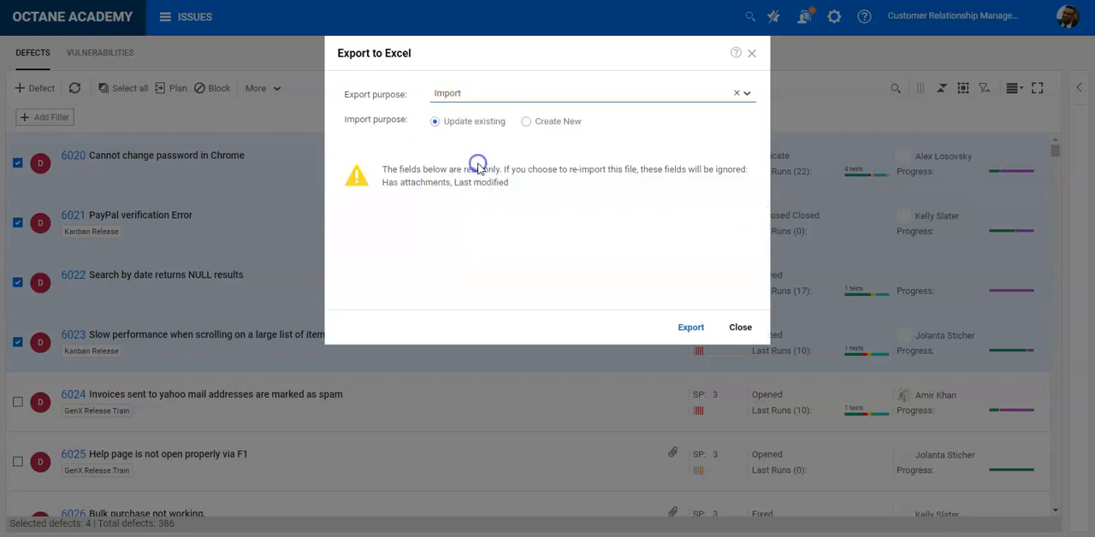
{"action": "left_click", "coordinate": [692, 329]}
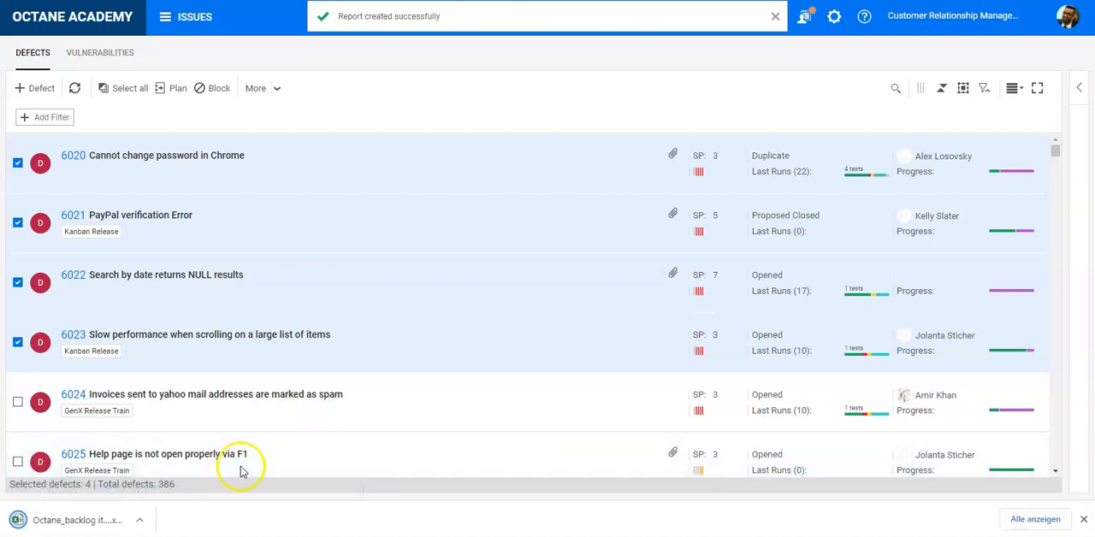
{"action": "left_click", "coordinate": [102, 522]}
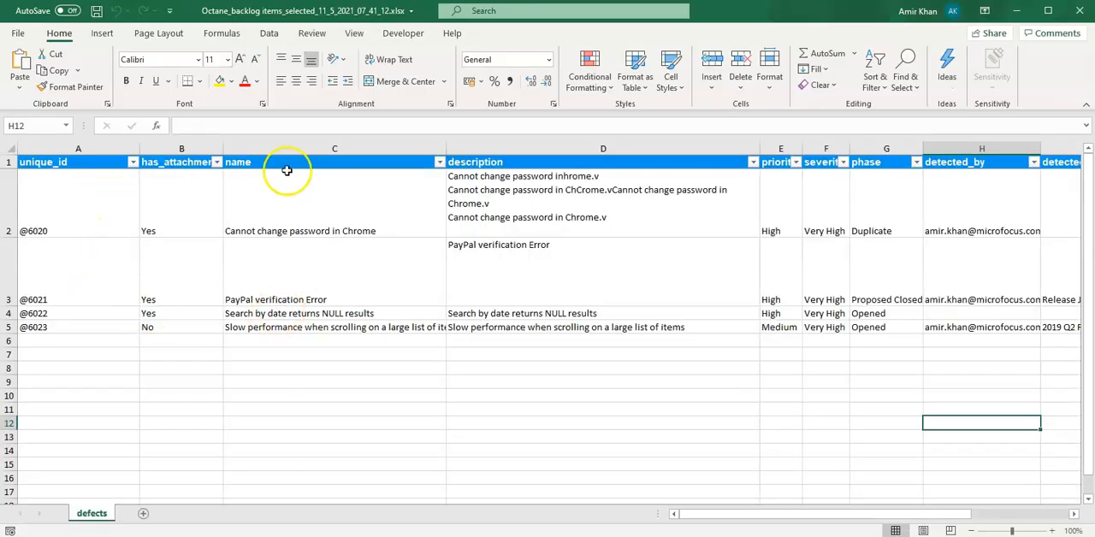
{"action": "left_click", "coordinate": [1079, 10]}
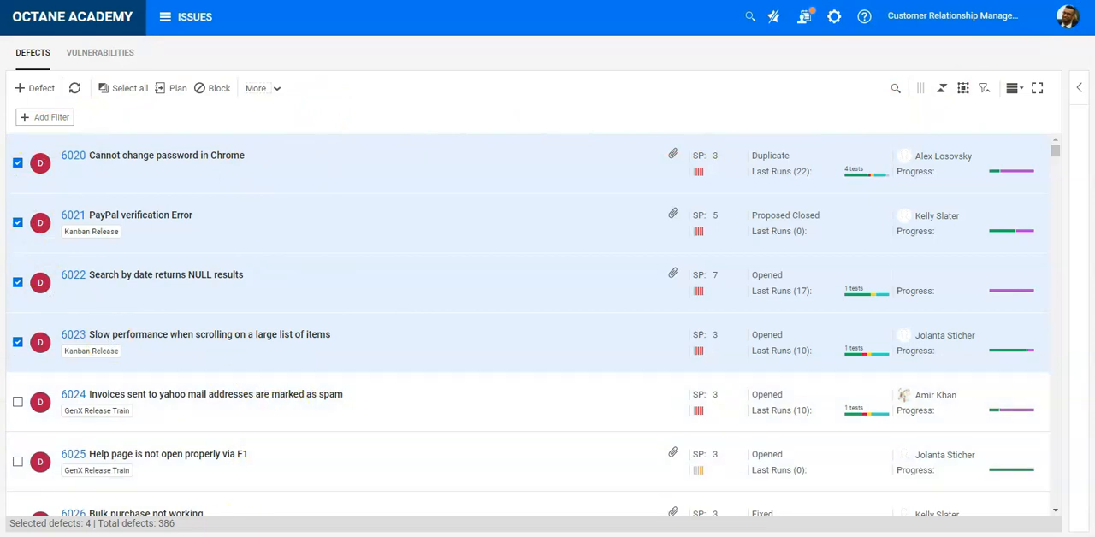
Switch to Postman and open the "export defects into excel" request, highlighting the reports endpoint in its URL
{"action": "left_click", "coordinate": [220, 535]}
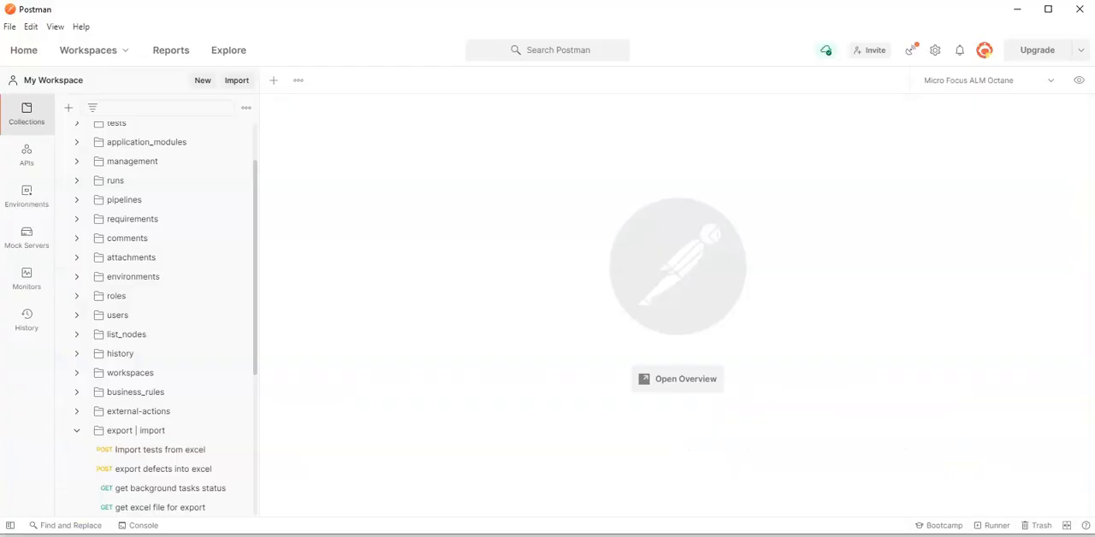
{"action": "left_click", "coordinate": [167, 473]}
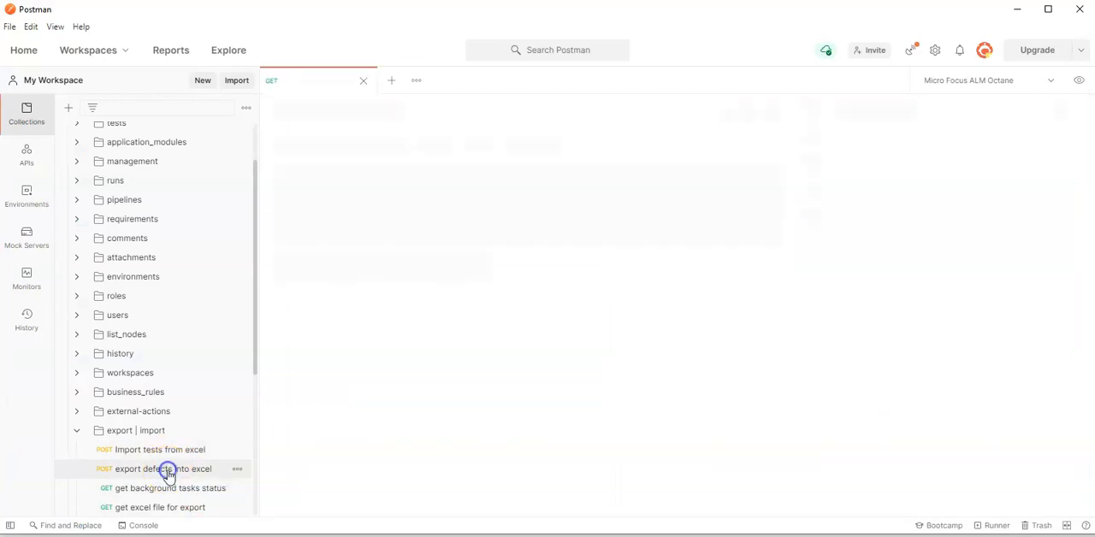
{"action": "double_click", "coordinate": [643, 146]}
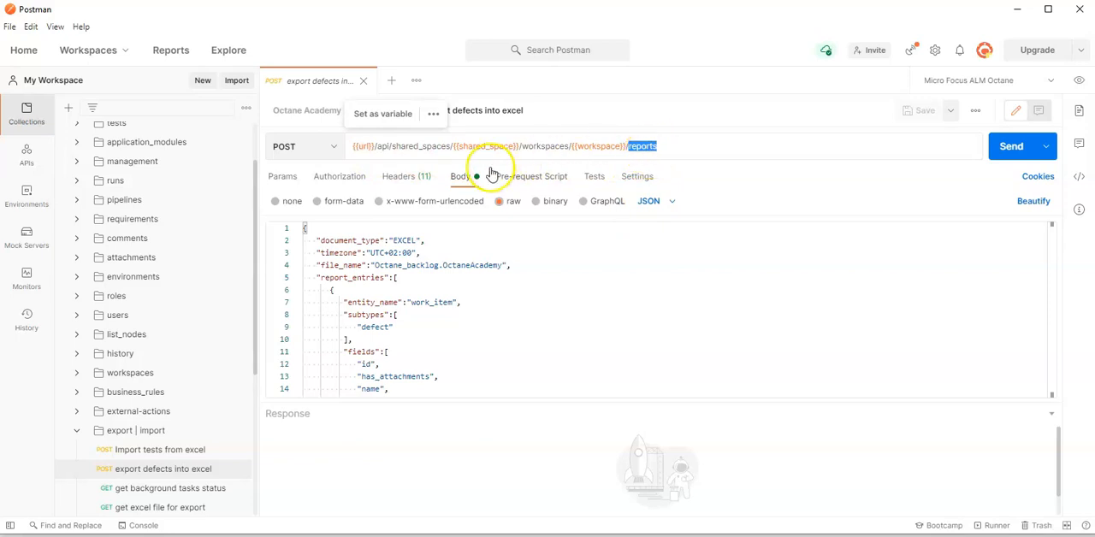
Examine the request's ALM_OCTANE_TECH_PREVIEW and hpeclienttype headers and their values
{"action": "left_click", "coordinate": [412, 177]}
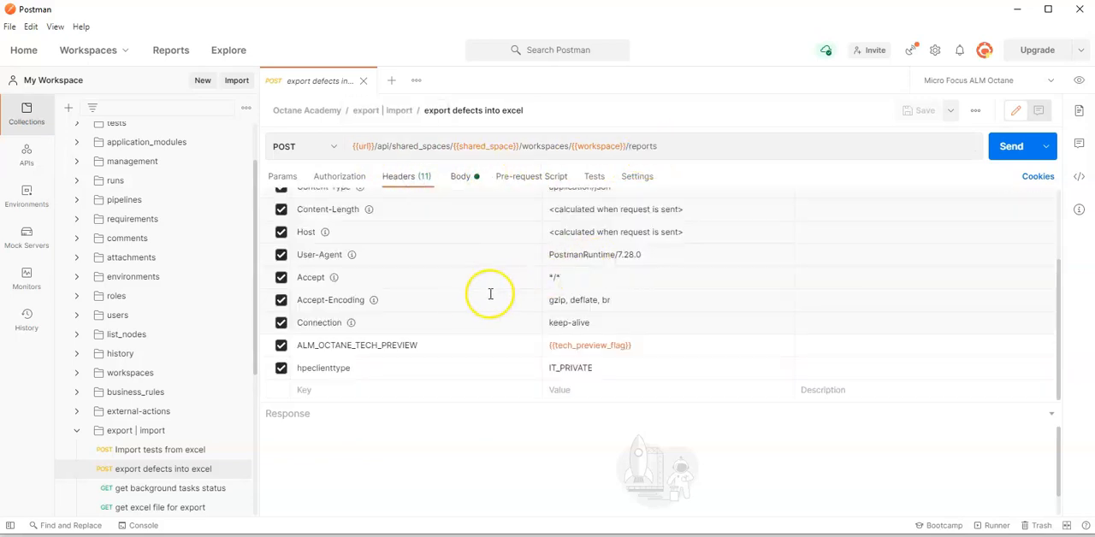
{"action": "double_click", "coordinate": [335, 347]}
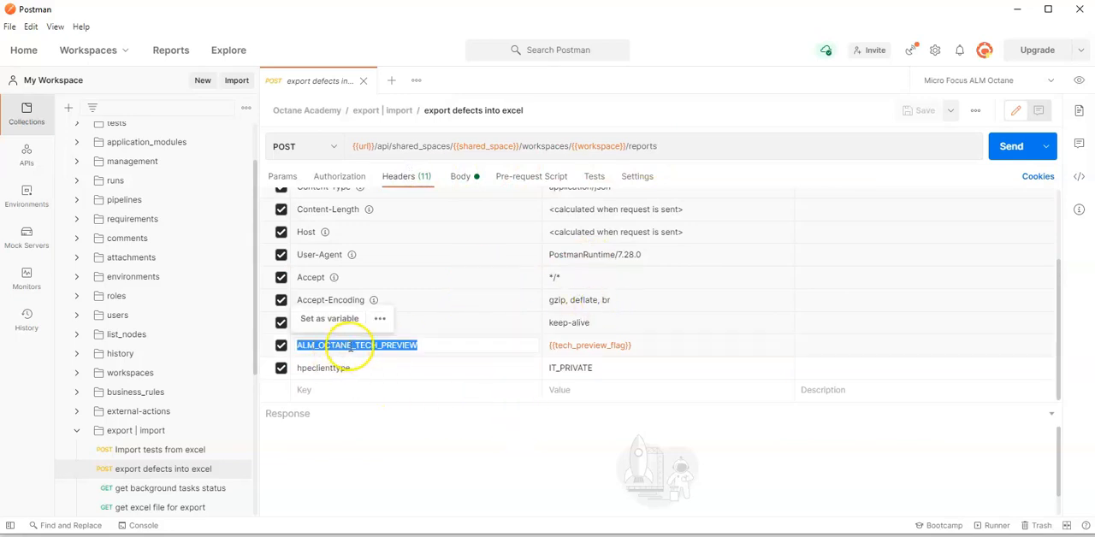
{"action": "mouse_move", "coordinate": [584, 346]}
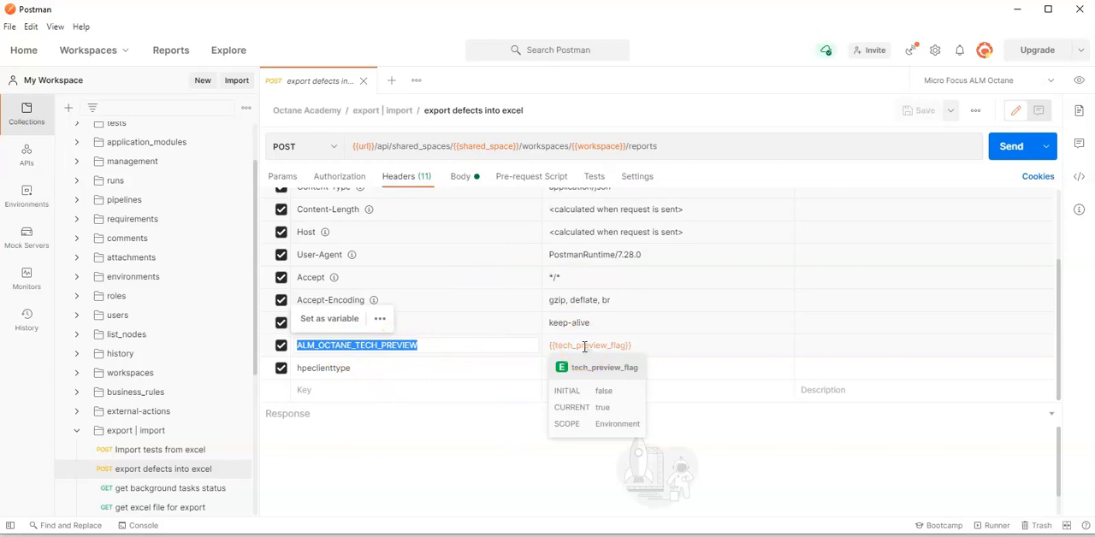
{"action": "left_click", "coordinate": [358, 372]}
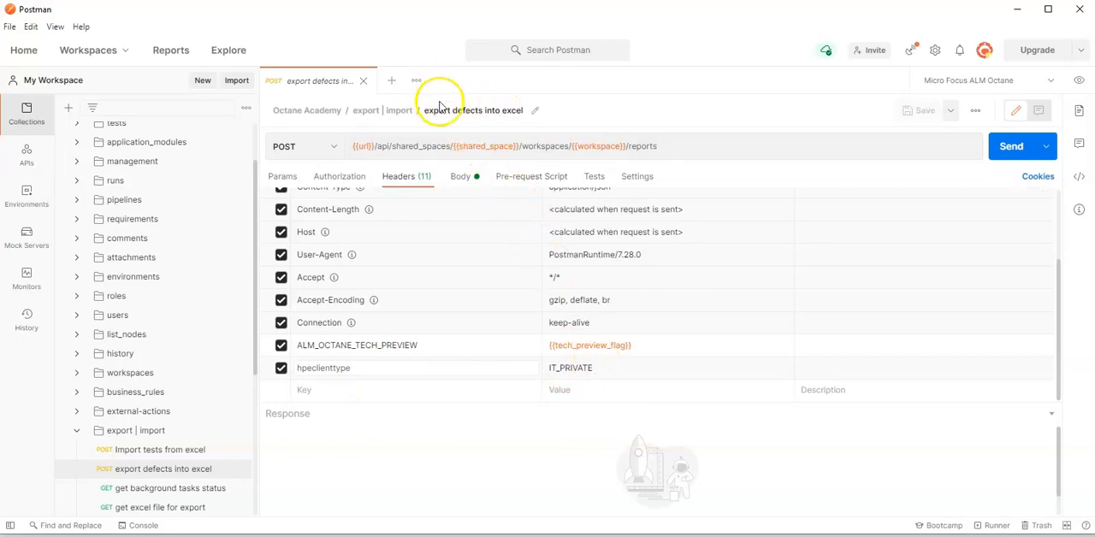
Set file_name in the request's JSON body to "Octane_backlog.OctaneAcademy.defects"
{"action": "left_click", "coordinate": [462, 181]}
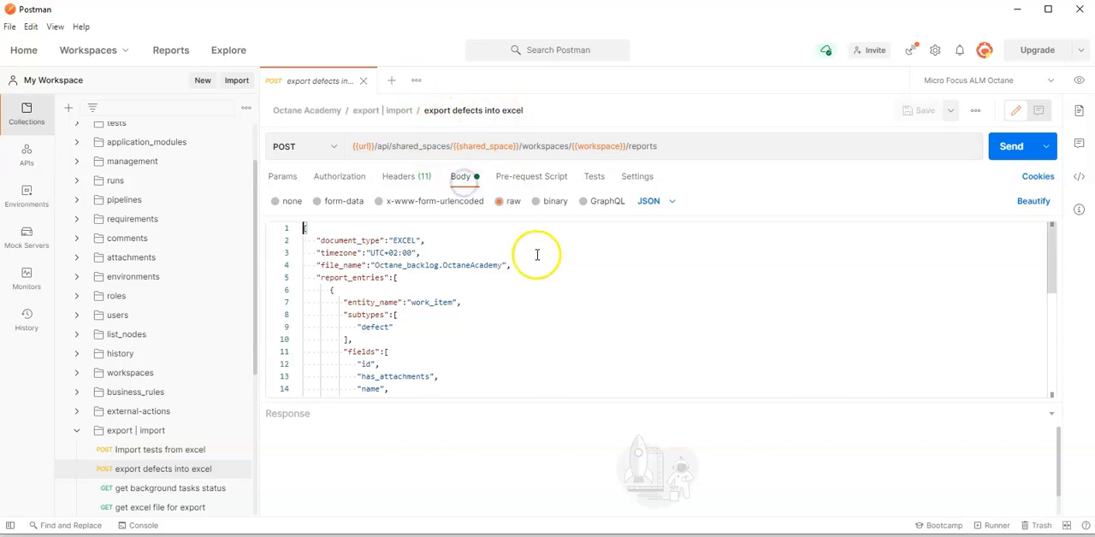
{"action": "left_click_drag", "start_coordinate": [596, 401], "coordinate": [590, 476]}
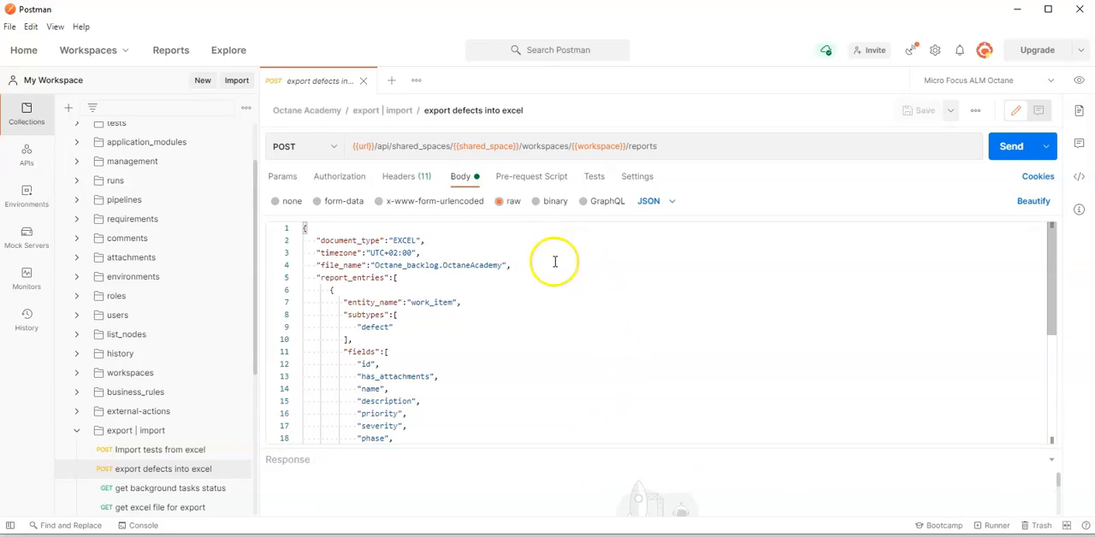
{"action": "double_click", "coordinate": [400, 241]}
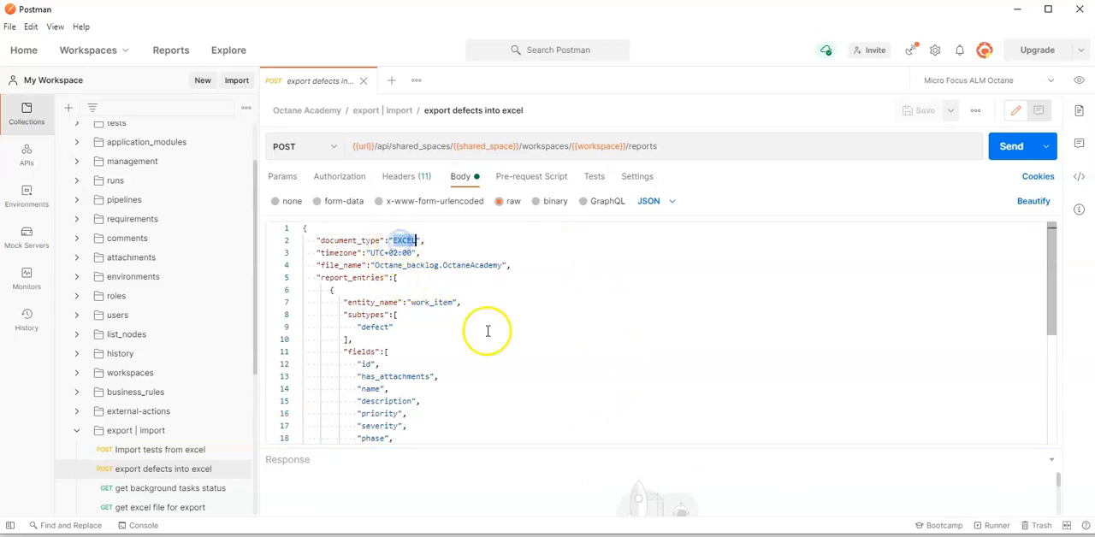
{"action": "double_click", "coordinate": [448, 266]}
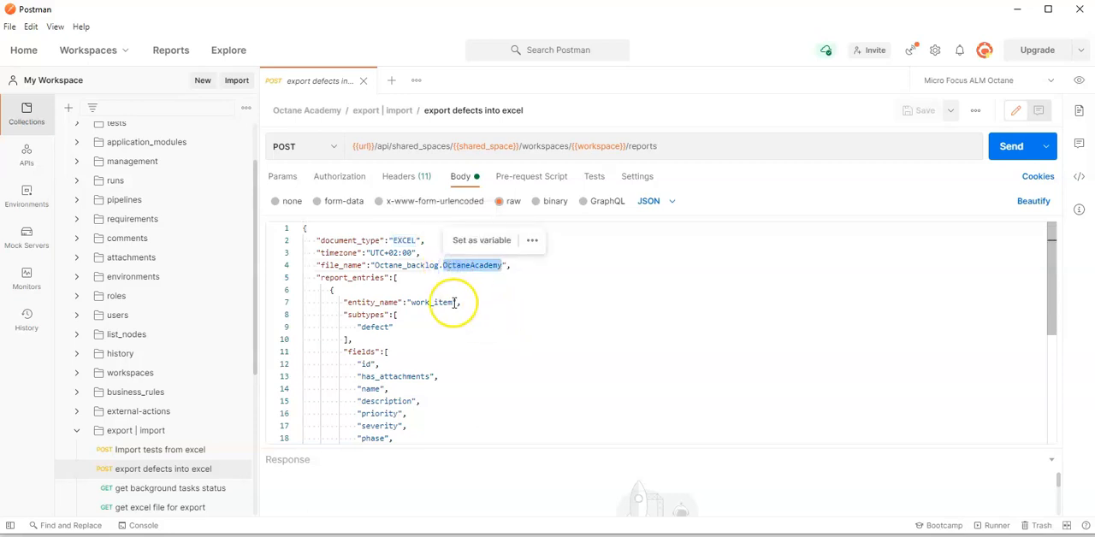
{"action": "left_click", "coordinate": [443, 266]}
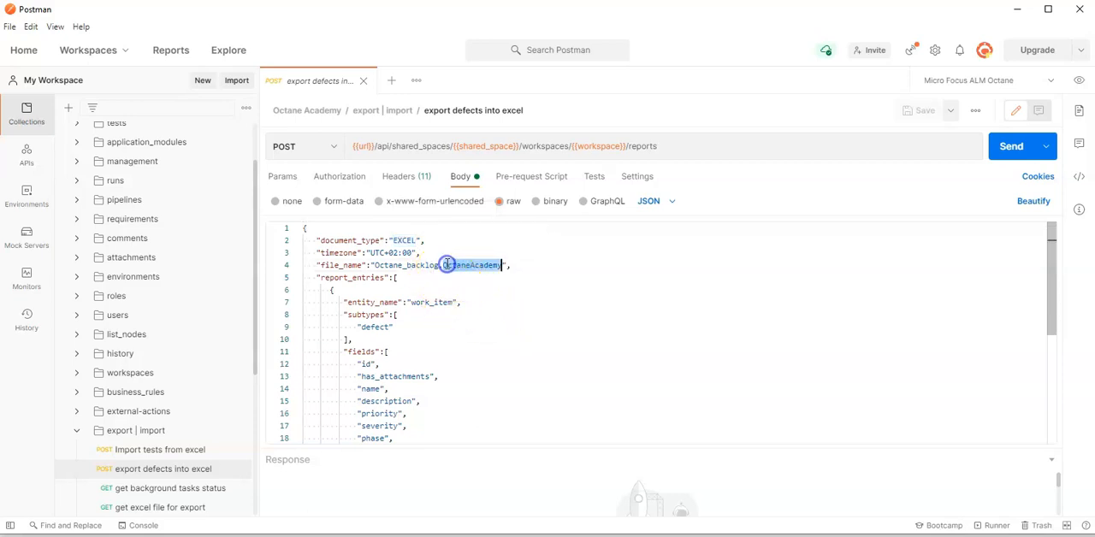
{"action": "left_click", "coordinate": [599, 267]}
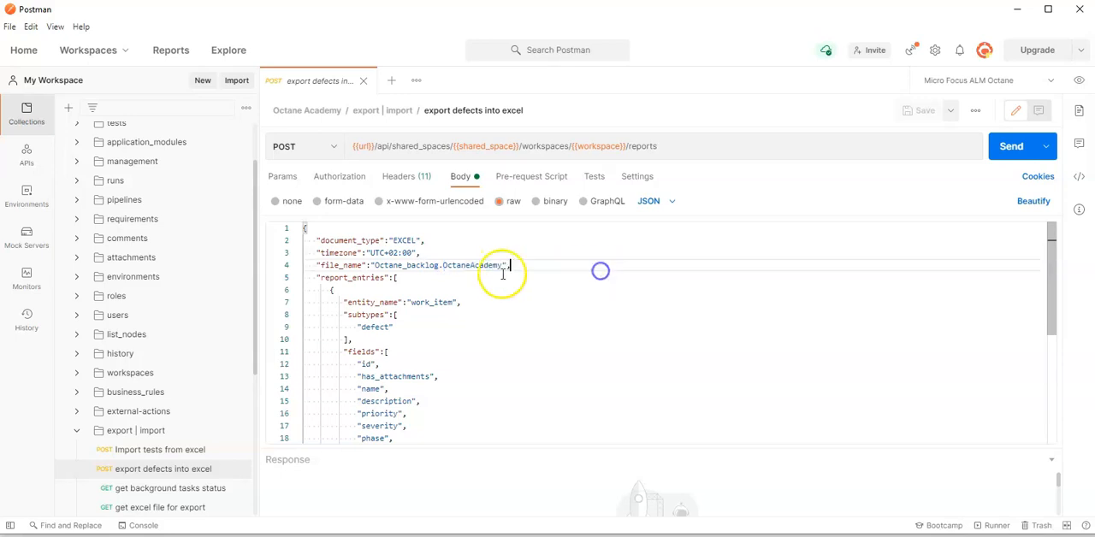
{"action": "left_click", "coordinate": [501, 265]}
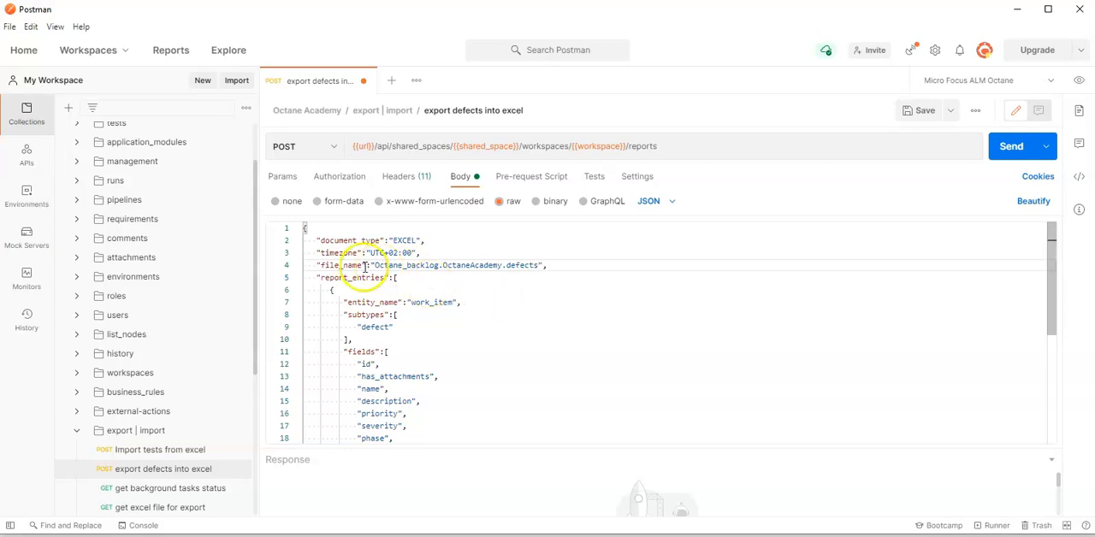
Examine the JSON body's entity name, subtype, exported fields, ID filter and export purpose
{"action": "double_click", "coordinate": [427, 302]}
{"action": "double_click", "coordinate": [419, 302]}
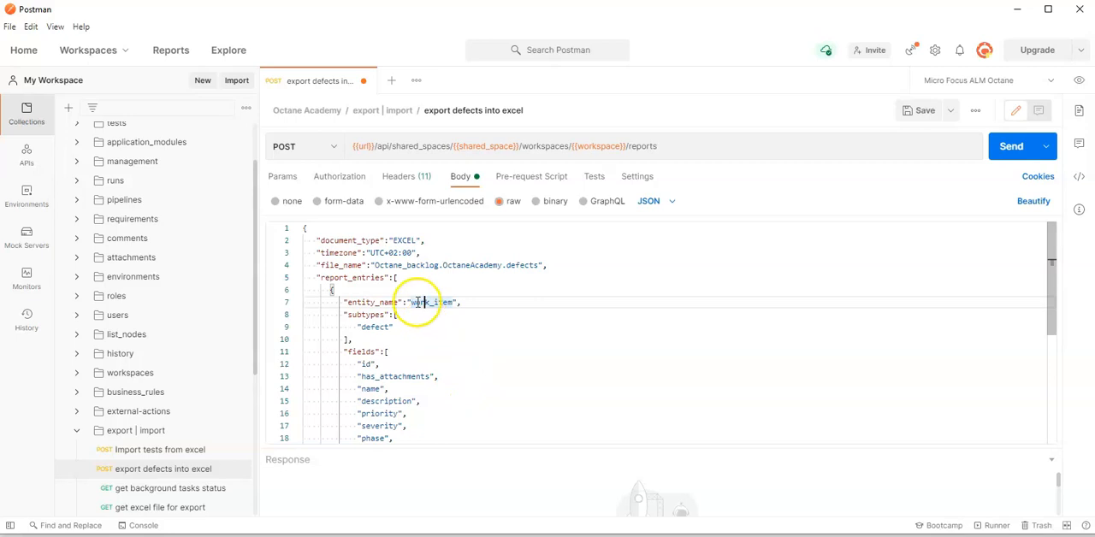
{"action": "double_click", "coordinate": [374, 327]}
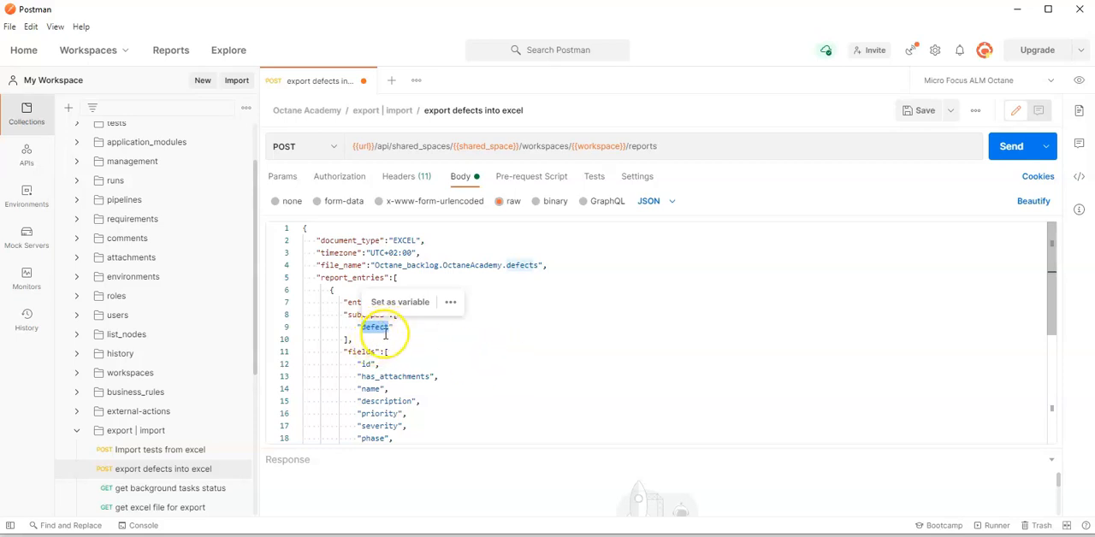
{"action": "scroll", "coordinate": [497, 374], "scroll_direction": "down", "scroll_amount": 1}
{"action": "scroll", "coordinate": [497, 374], "scroll_direction": "down", "scroll_amount": 5}
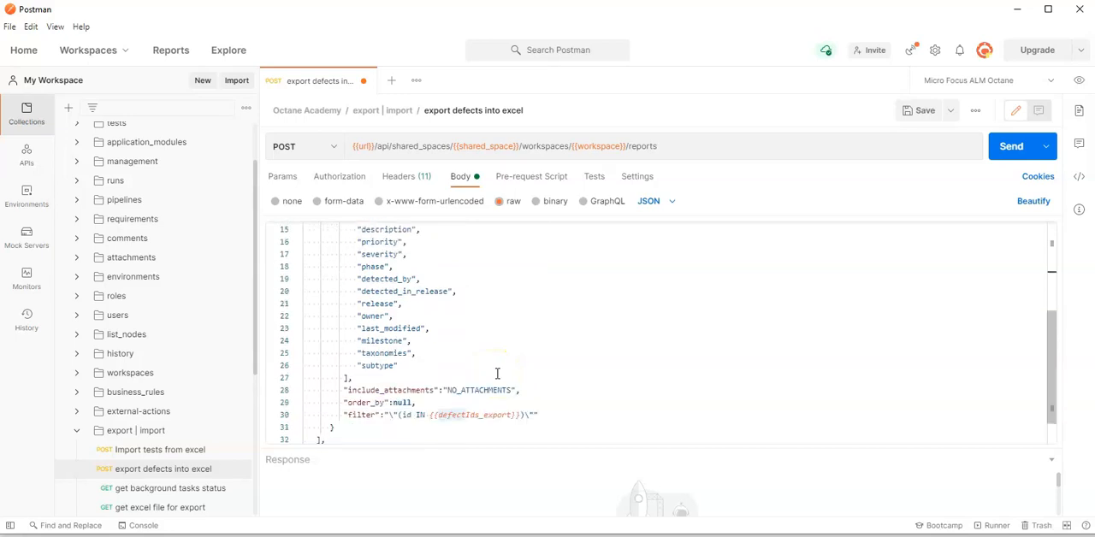
{"action": "scroll", "coordinate": [497, 374], "scroll_direction": "down", "scroll_amount": 1}
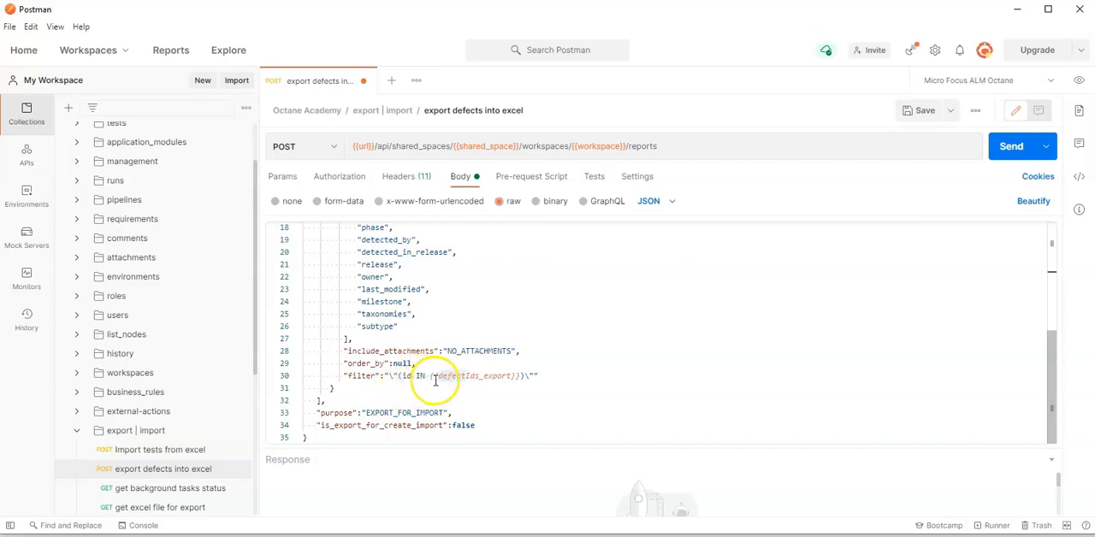
Look up the filter's defectIds_export variable in the environment and check the defect IDs in the ALM Octane list
{"action": "left_click", "coordinate": [485, 376]}
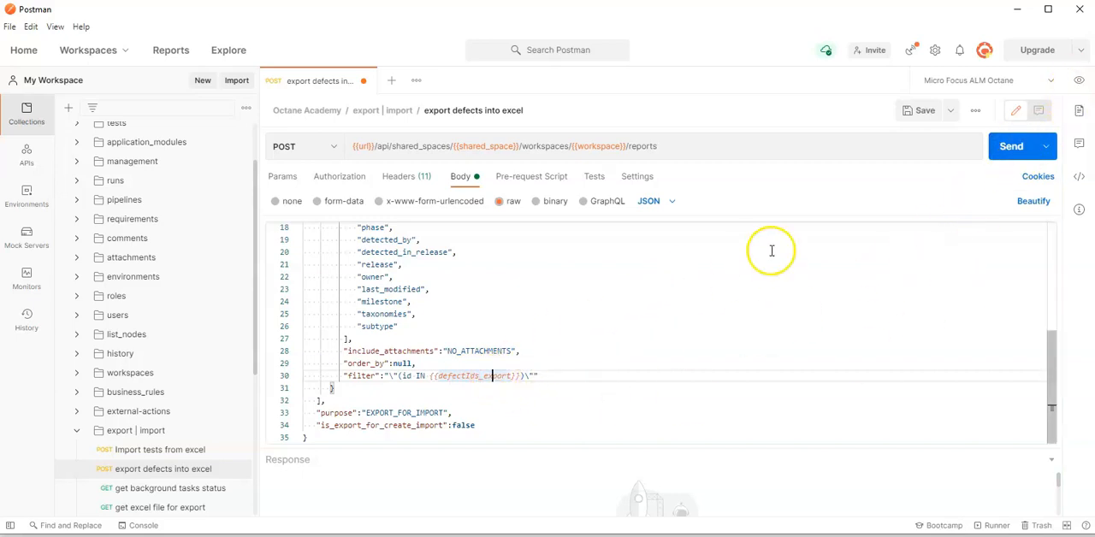
{"action": "left_click", "coordinate": [1079, 82]}
{"action": "scroll", "coordinate": [881, 317], "scroll_direction": "down", "scroll_amount": 3}
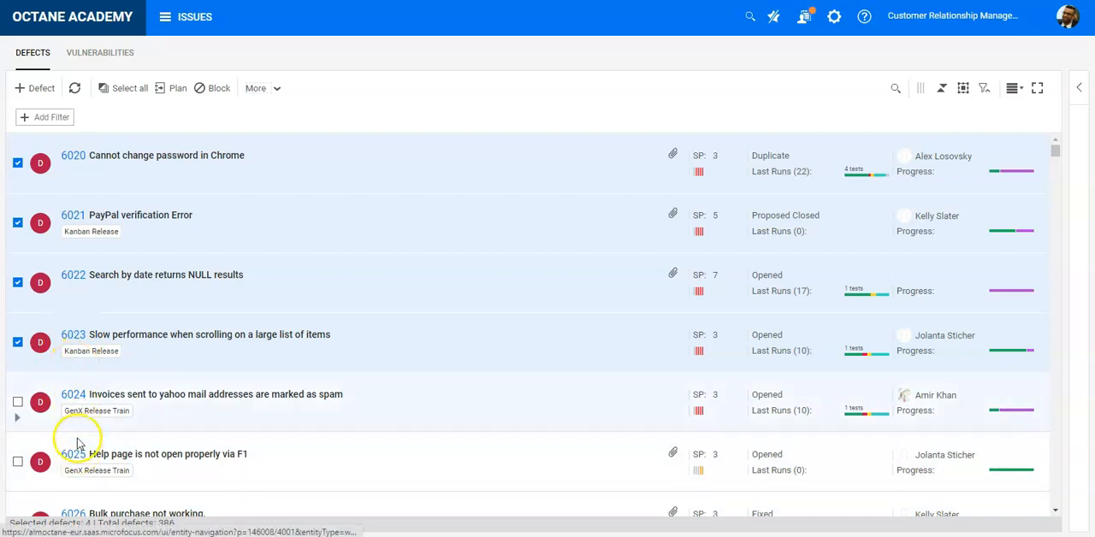
{"action": "mouse_move", "coordinate": [74, 536]}
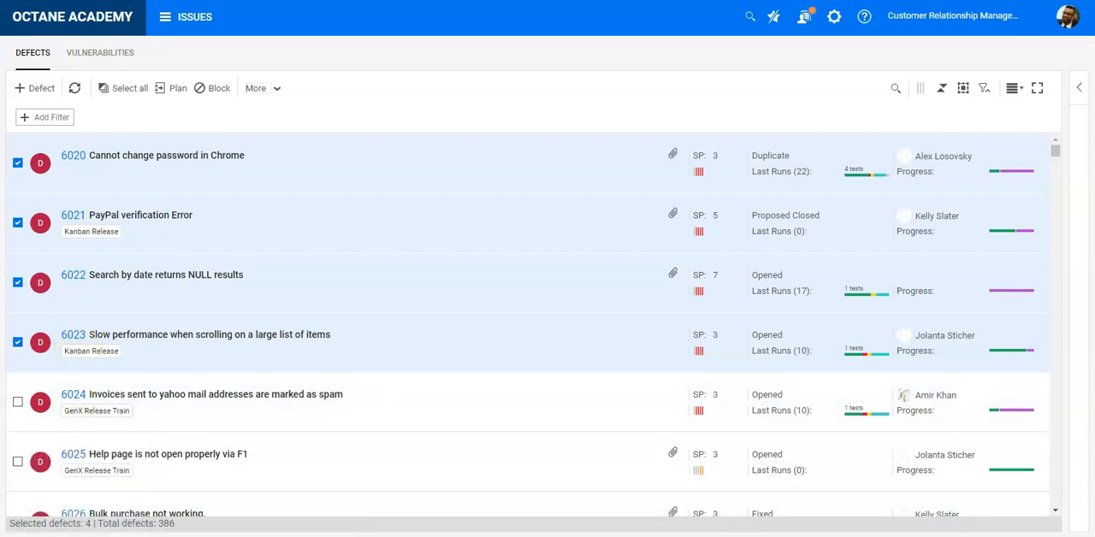
Back in Postman, set the current value of the environment variable defectIds_export to '6020','6021','6022','6023','6024','6025'
{"action": "left_click", "coordinate": [372, 531]}
{"action": "left_click", "coordinate": [1079, 82]}
{"action": "scroll", "coordinate": [912, 215], "scroll_direction": "down", "scroll_amount": 5}
{"action": "left_click", "coordinate": [963, 248]}
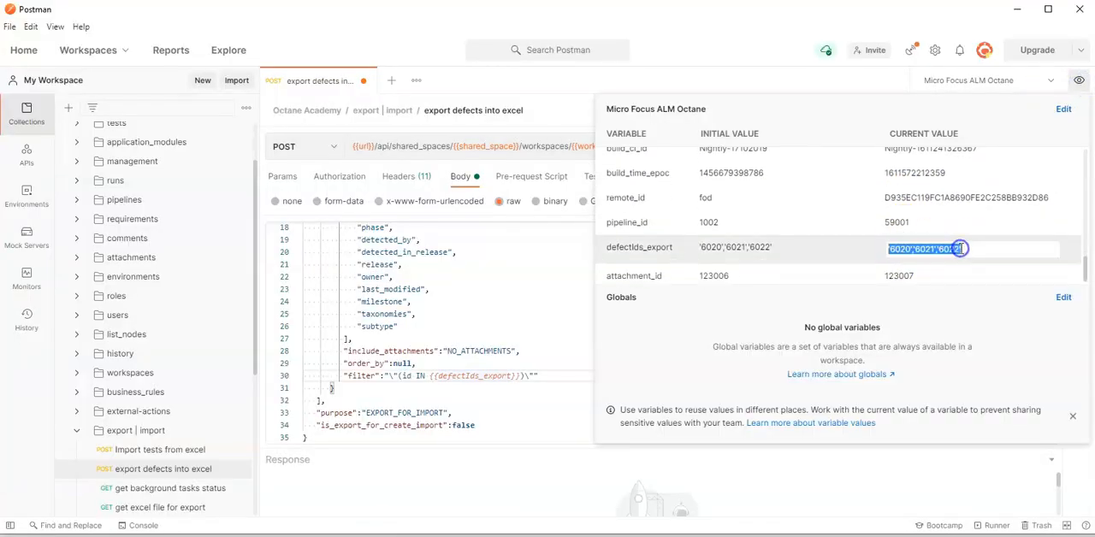
{"action": "left_click", "coordinate": [960, 249]}
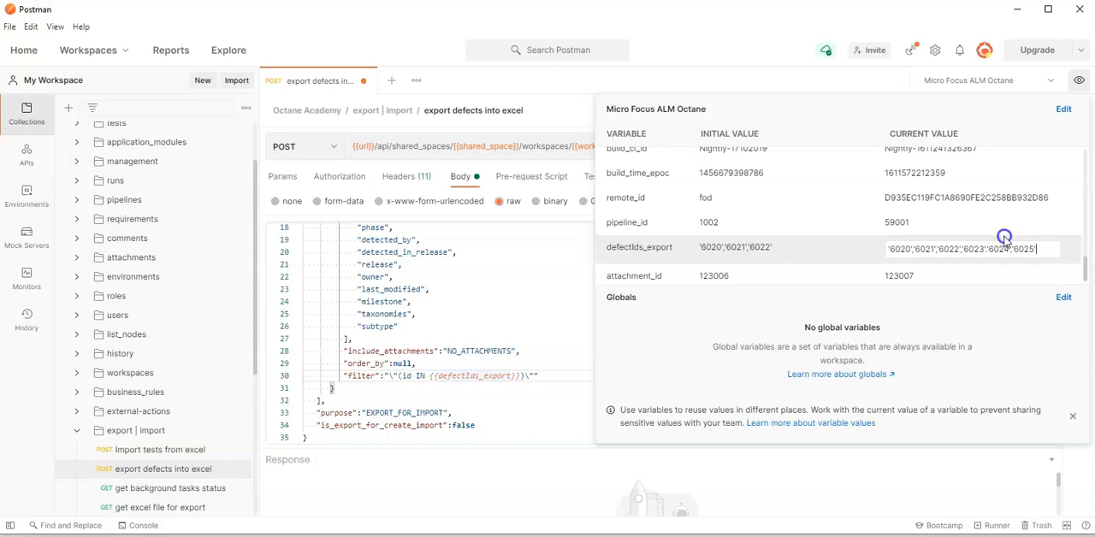
{"action": "left_click", "coordinate": [861, 255]}
{"action": "left_click", "coordinate": [562, 277]}
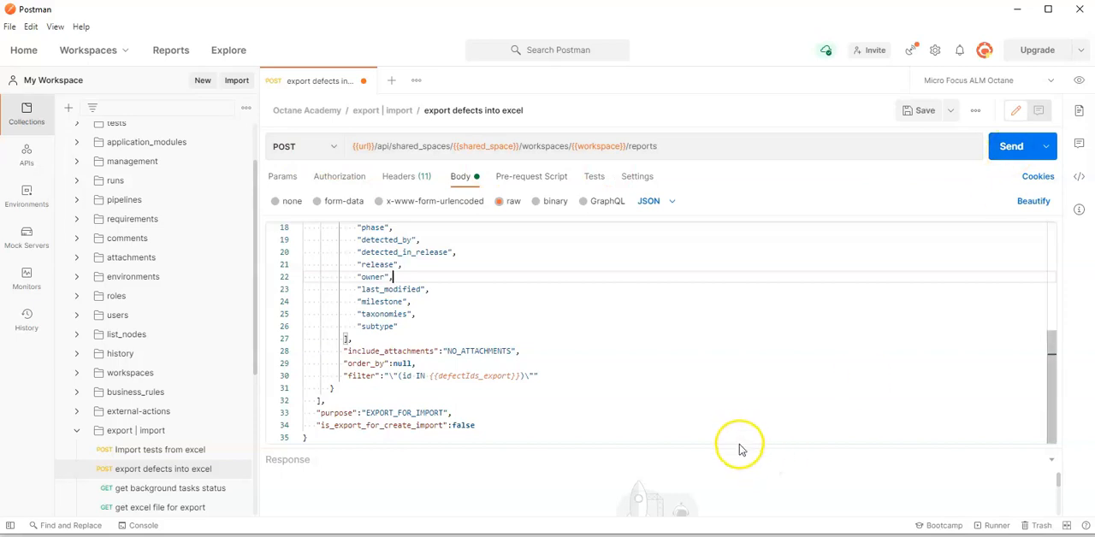
Send the export defects into excel request and enlarge the response area to read the result
{"action": "left_click_drag", "start_coordinate": [741, 448], "coordinate": [746, 366]}
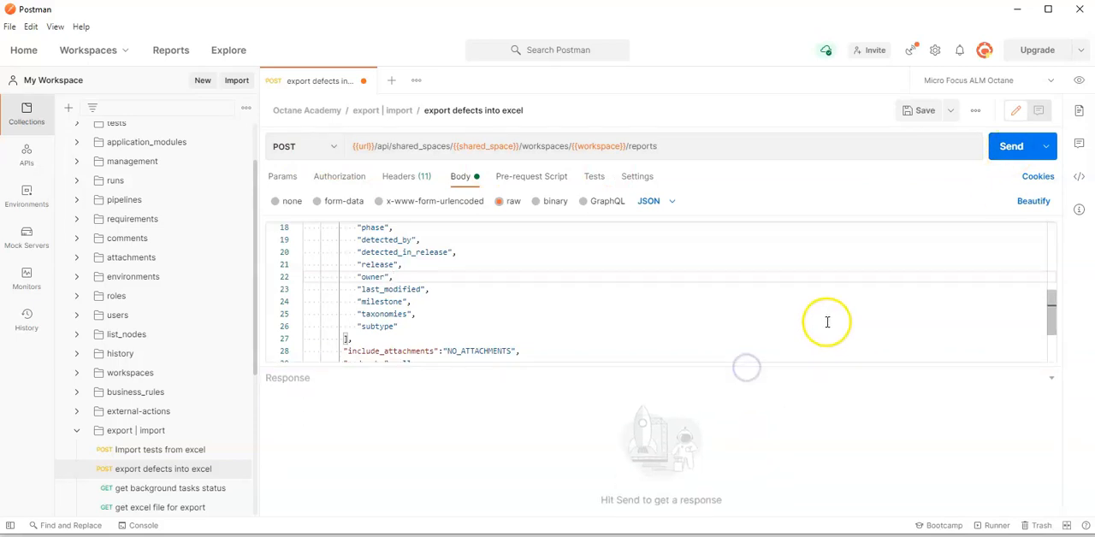
{"action": "left_click", "coordinate": [1007, 151]}
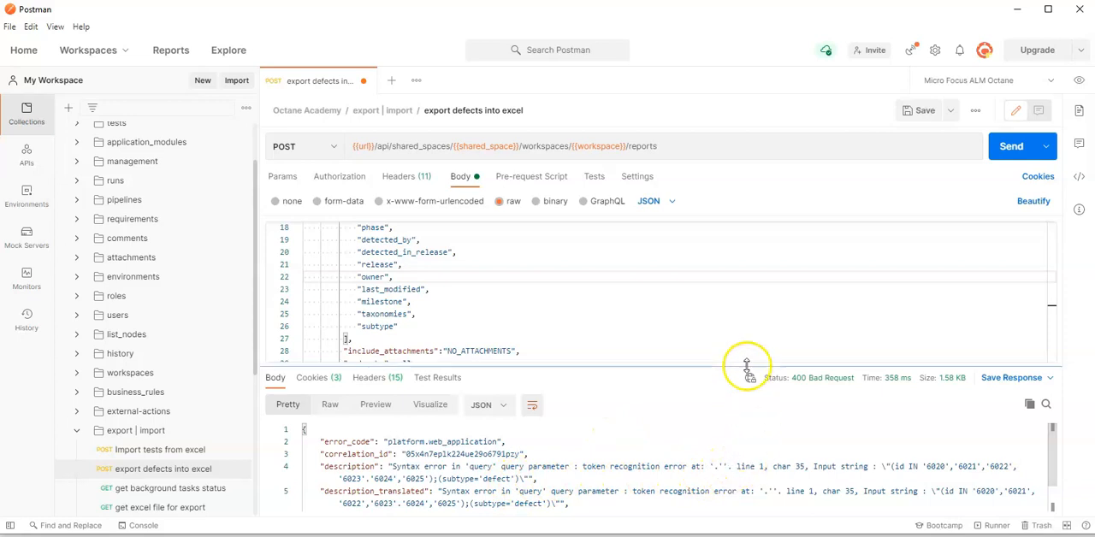
{"action": "left_click_drag", "start_coordinate": [748, 368], "coordinate": [736, 478]}
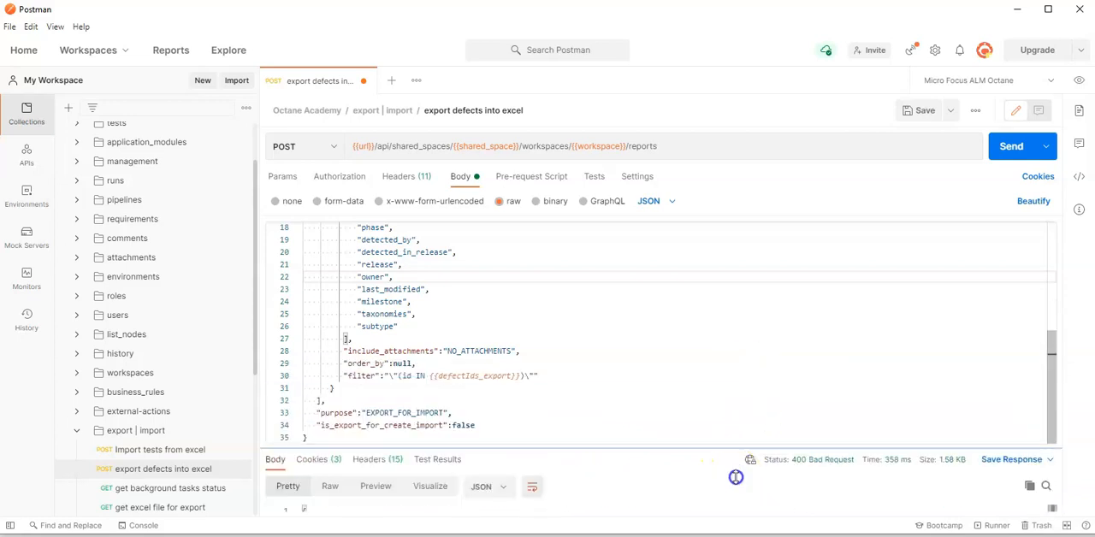
Correct the separator between '6023' and '6024' in defectIds_export's current value so it reads '6020','6021','6022','6023','6024','6025'
{"action": "left_click", "coordinate": [488, 377]}
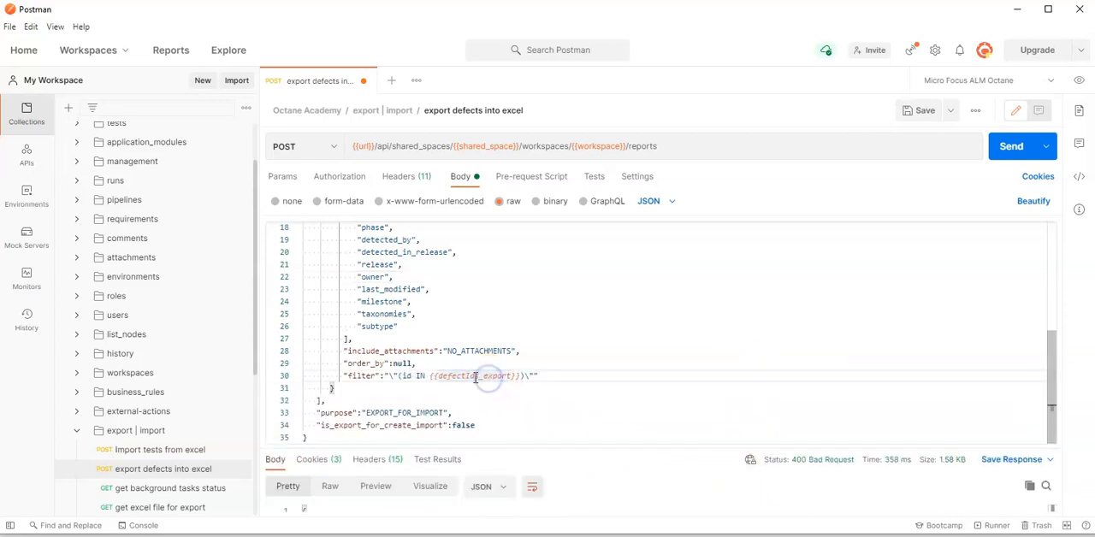
{"action": "left_click", "coordinate": [1079, 79]}
{"action": "scroll", "coordinate": [905, 209], "scroll_direction": "down", "scroll_amount": 5}
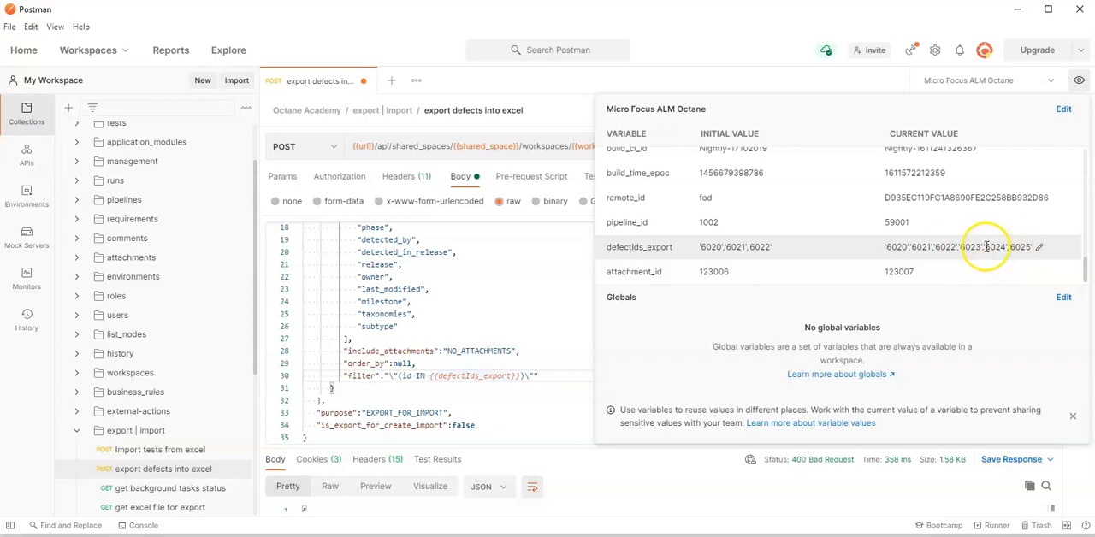
{"action": "left_click", "coordinate": [1038, 247]}
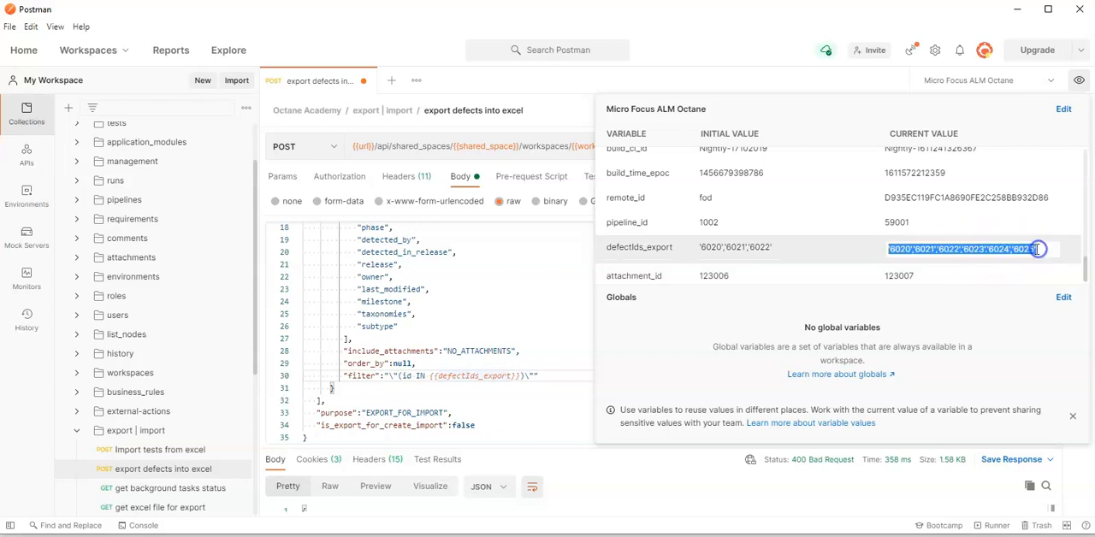
{"action": "left_click", "coordinate": [986, 249]}
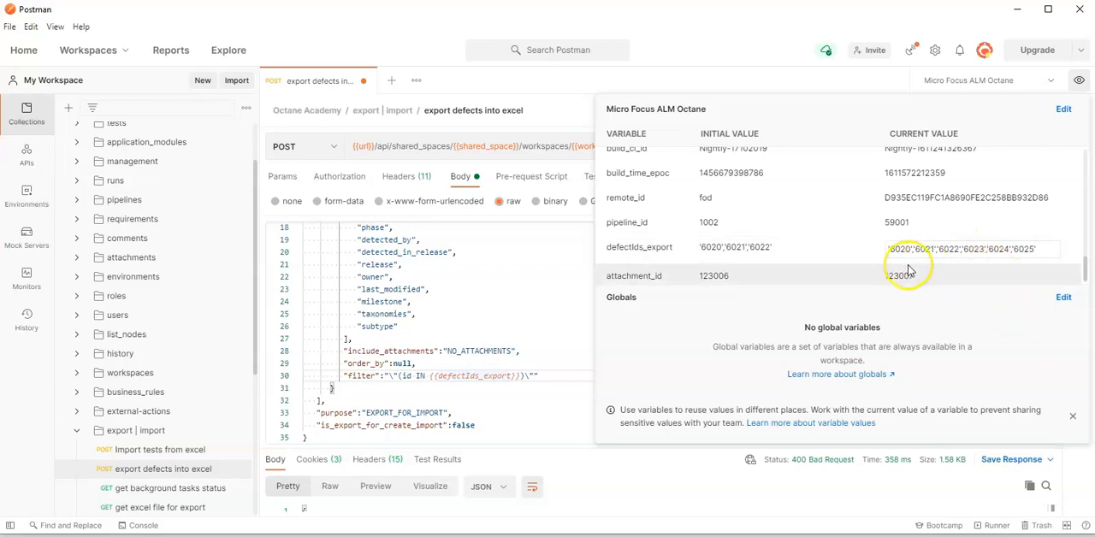
{"action": "left_click", "coordinate": [839, 252]}
{"action": "left_click", "coordinate": [562, 327]}
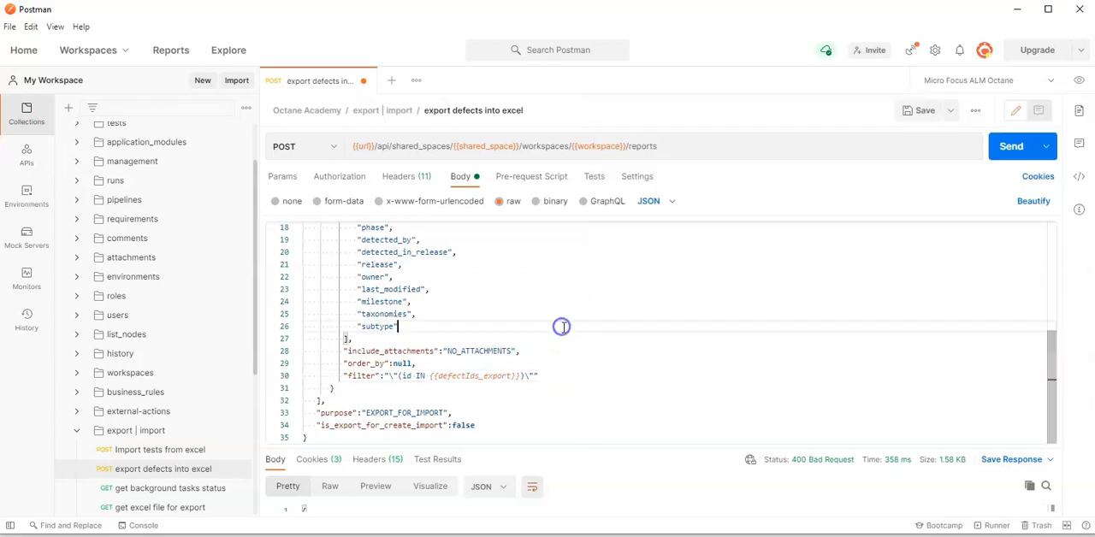
Save and resend the export defects into excel request, and copy the background_task_id from its response
{"action": "left_click", "coordinate": [924, 109]}
{"action": "left_click", "coordinate": [1009, 147]}
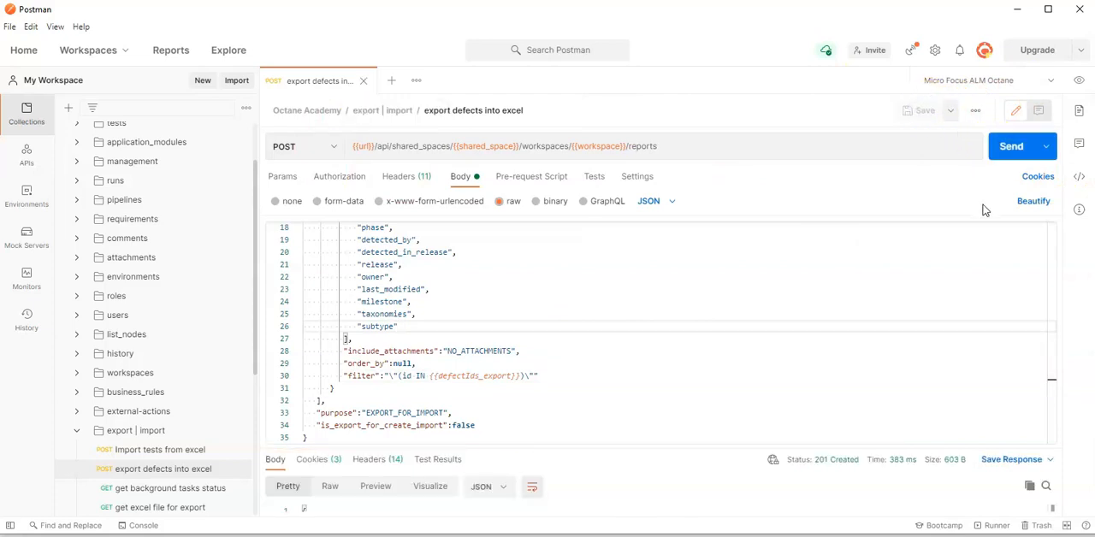
{"action": "left_click_drag", "start_coordinate": [775, 446], "coordinate": [760, 310]}
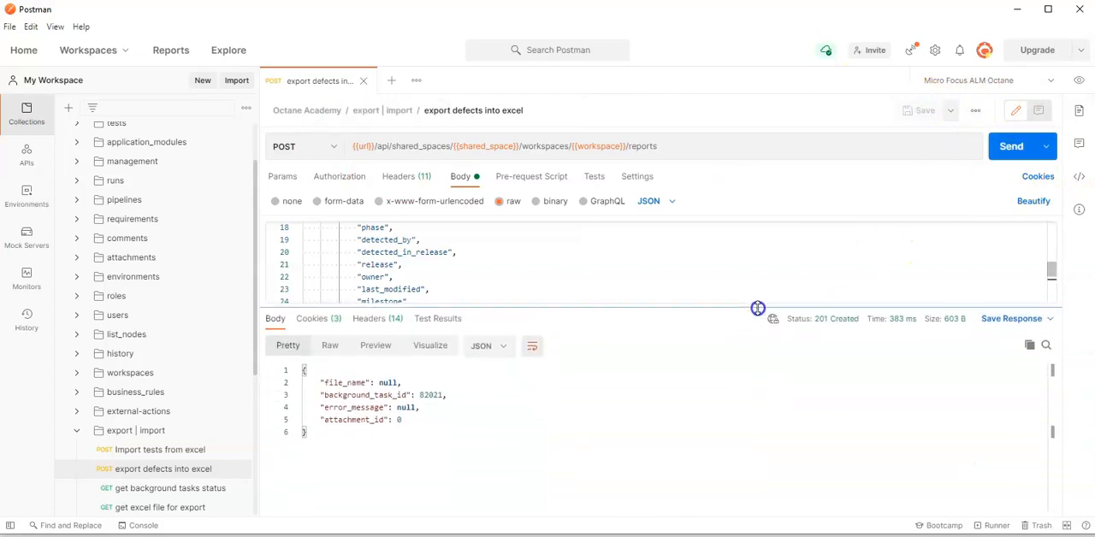
{"action": "double_click", "coordinate": [430, 395]}
{"action": "key", "text": "ctrl+c"}
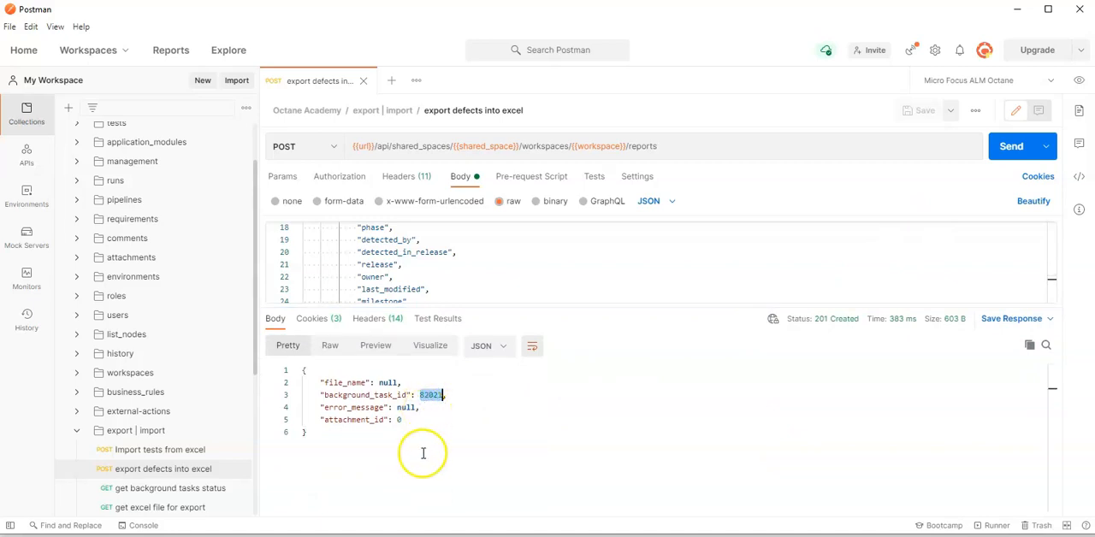
Set the id in the get background tasks status request's query parameter to 82021 and send the request
{"action": "left_click", "coordinate": [169, 492]}
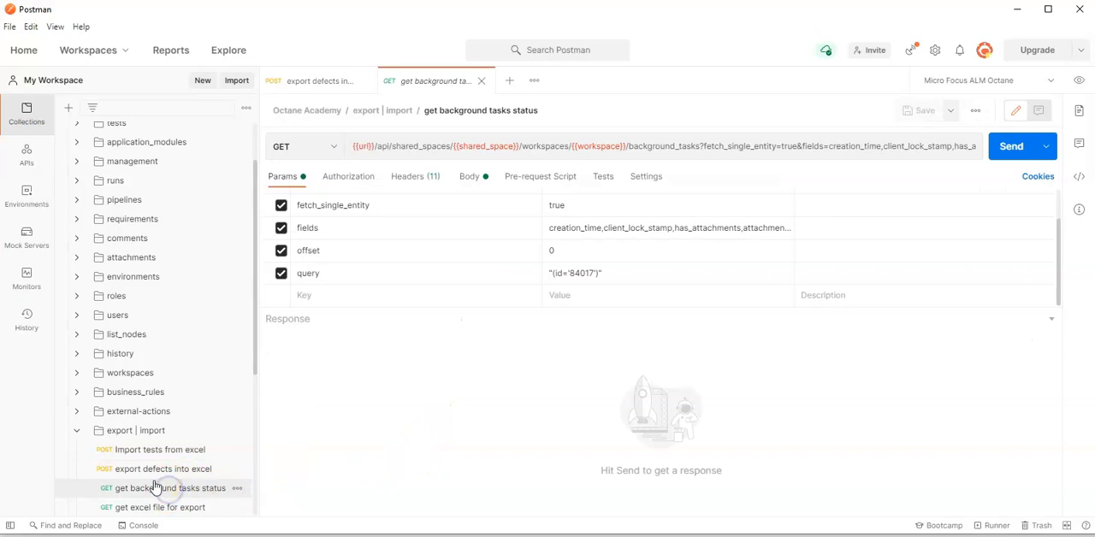
{"action": "double_click", "coordinate": [581, 273]}
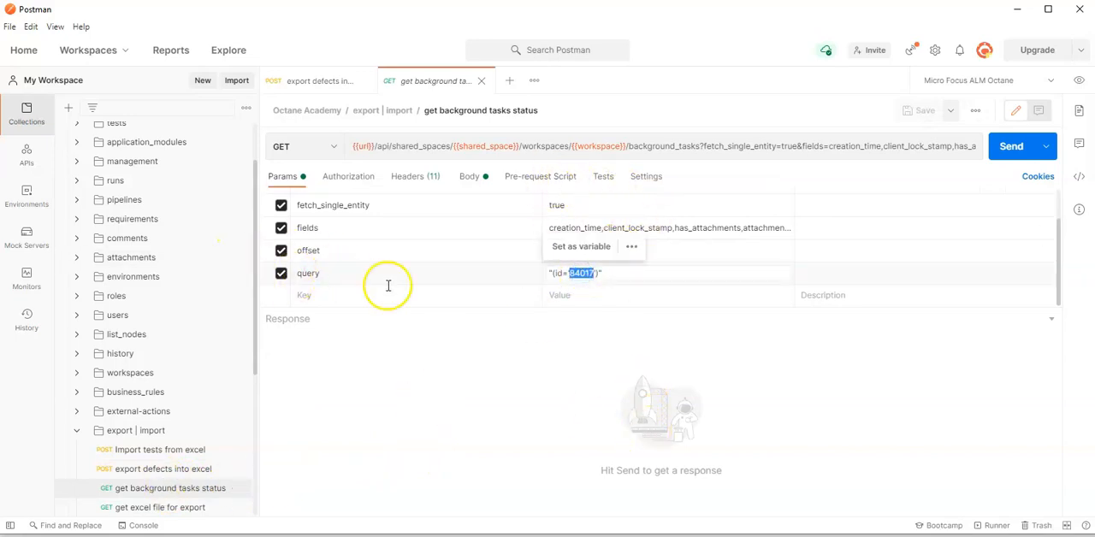
{"action": "key", "text": "ctrl+v"}
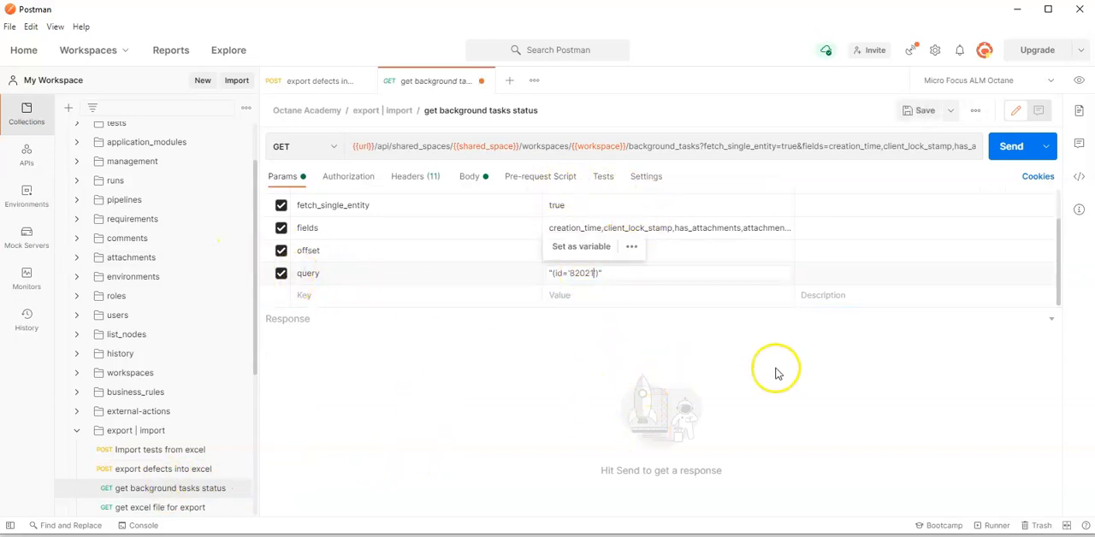
{"action": "left_click", "coordinate": [1008, 148]}
Find the generated Excel attachment in the background task response and copy its attachment ID
{"action": "scroll", "coordinate": [548, 441], "scroll_direction": "down", "scroll_amount": 1}
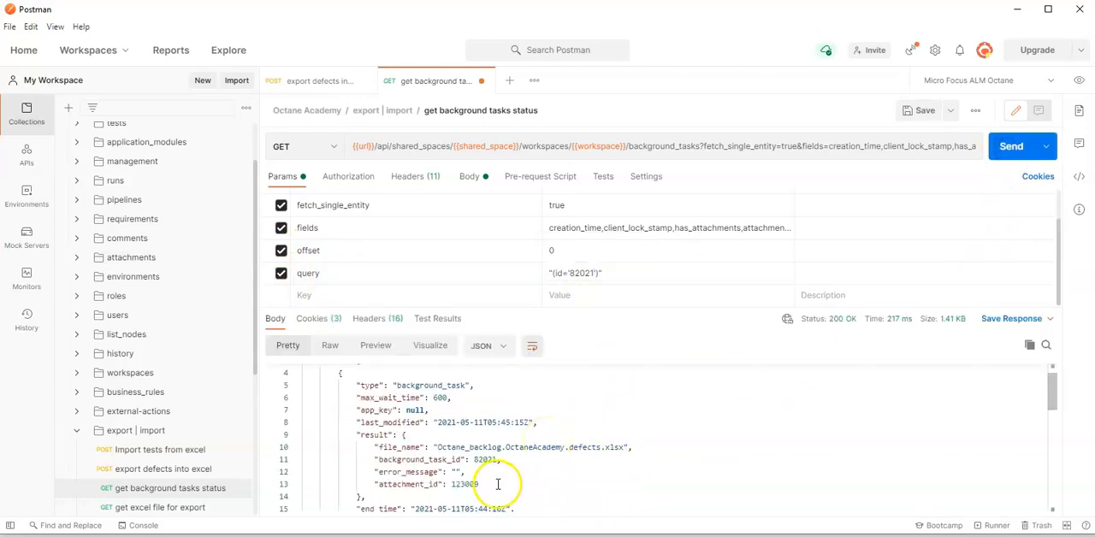
{"action": "scroll", "coordinate": [493, 490], "scroll_direction": "down", "scroll_amount": 7}
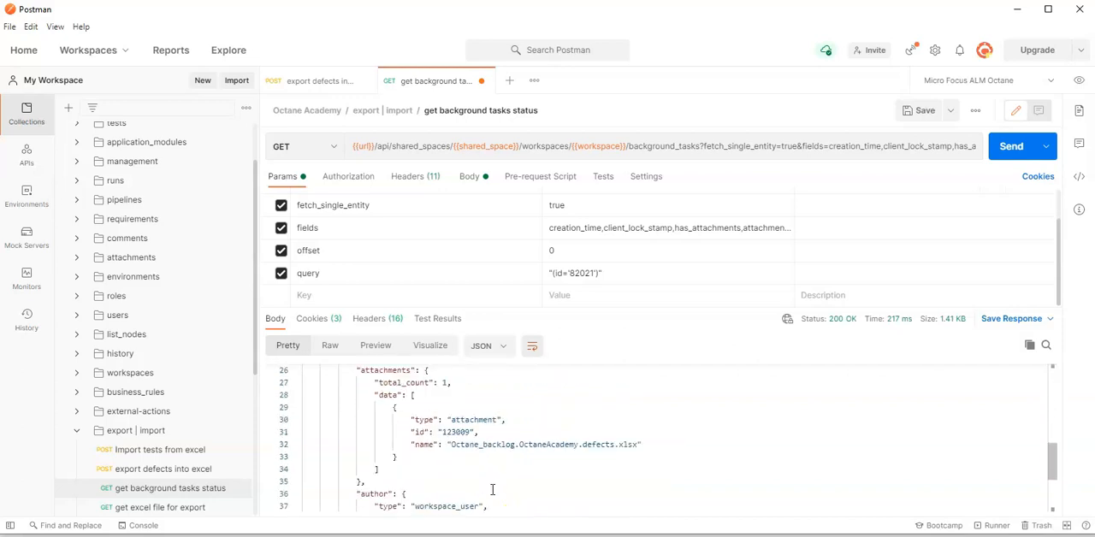
{"action": "double_click", "coordinate": [458, 432]}
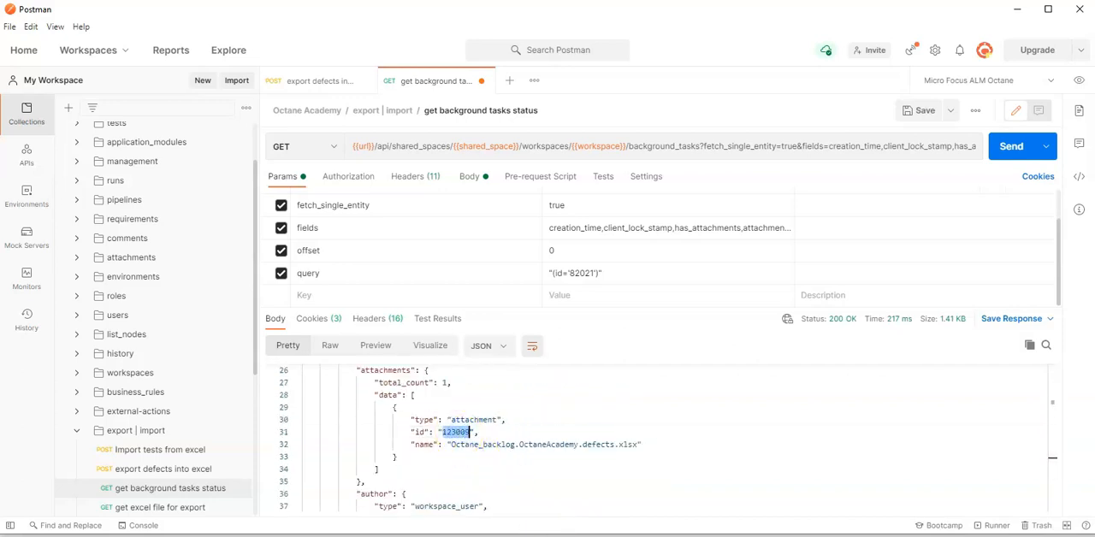
{"action": "left_click_drag", "start_coordinate": [638, 445], "coordinate": [485, 445]}
{"action": "double_click", "coordinate": [455, 432]}
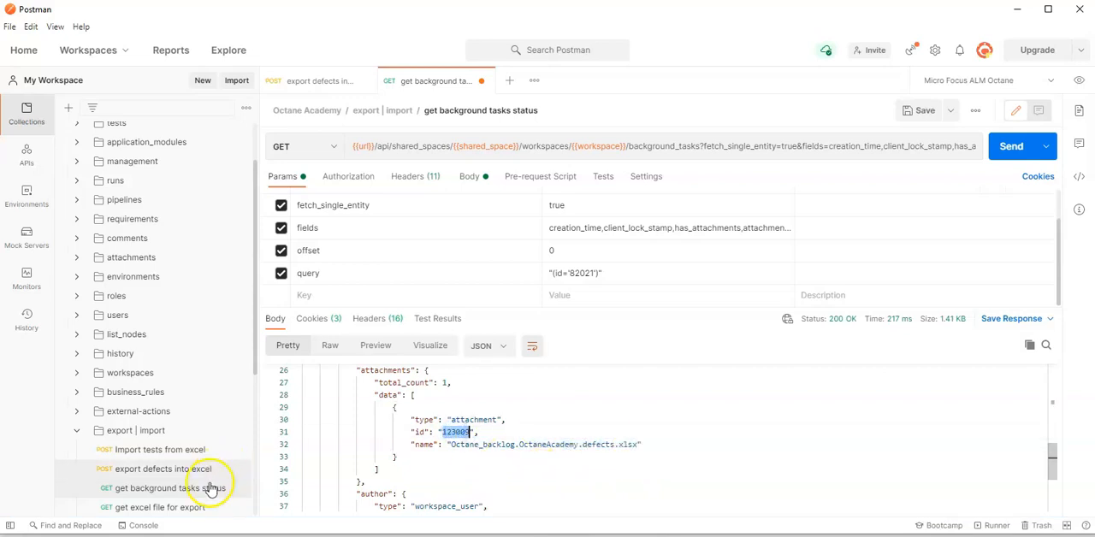
Set the attachment ID in the get excel file for export URL to 123009, check its Content-Type header, and send the request
{"action": "left_click", "coordinate": [190, 508]}
{"action": "double_click", "coordinate": [691, 146]}
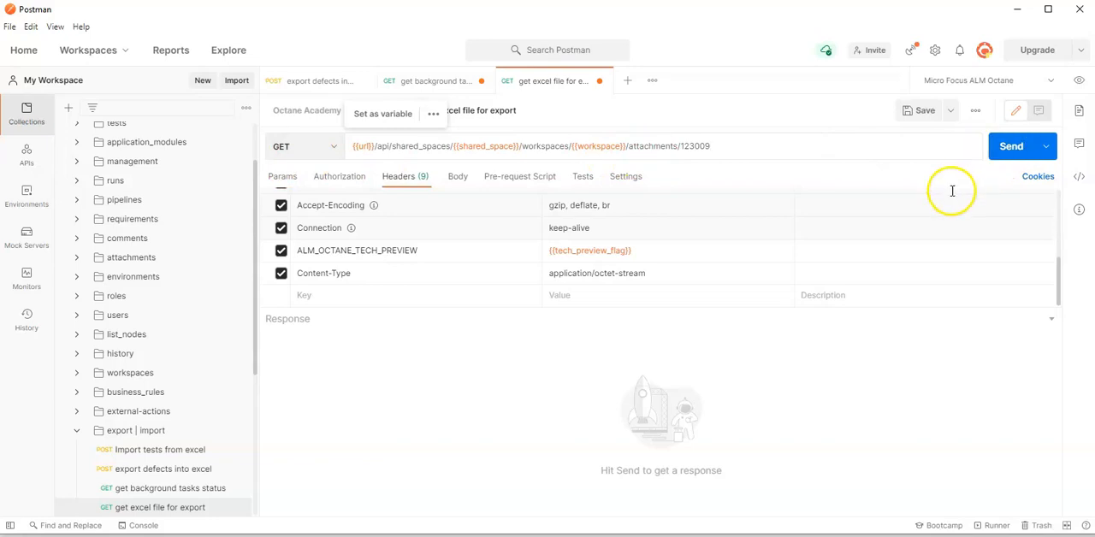
{"action": "left_click", "coordinate": [367, 276]}
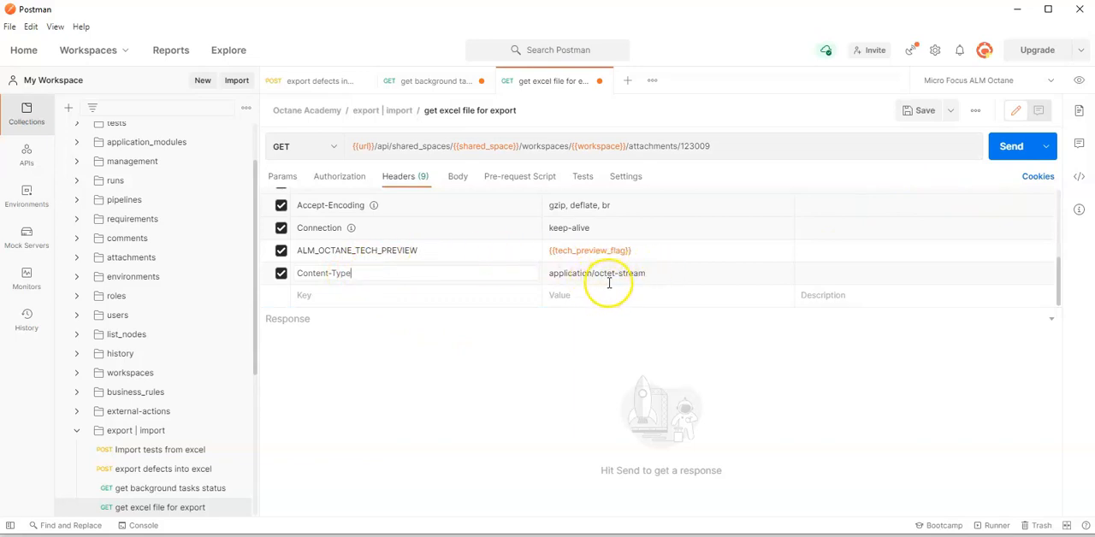
{"action": "left_click", "coordinate": [998, 161]}
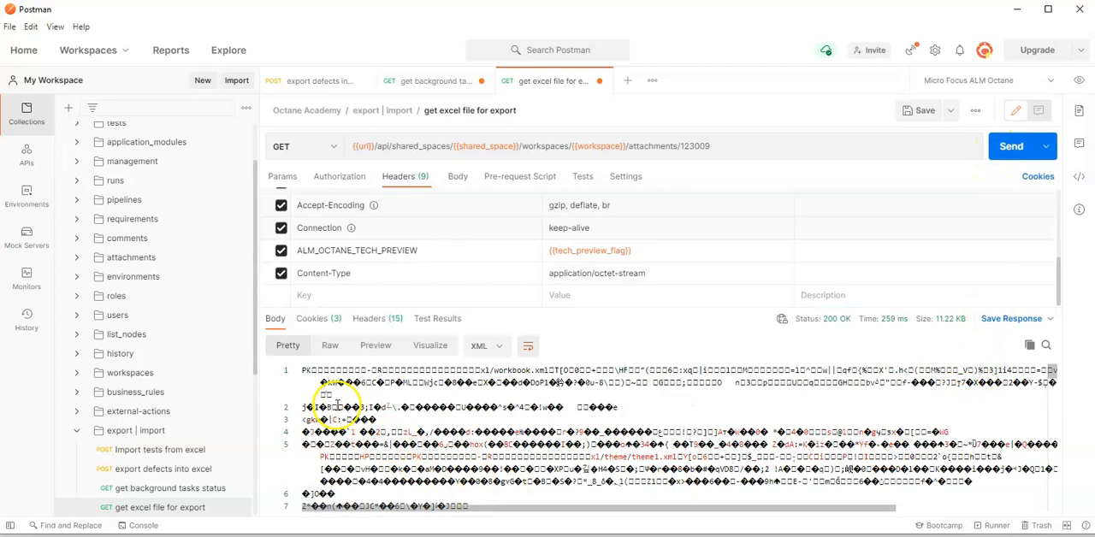
Save the response to a file named Octane_backlog.OctaneAcademy.defects.xlsx in the Downloads folder
{"action": "left_click", "coordinate": [1049, 318]}
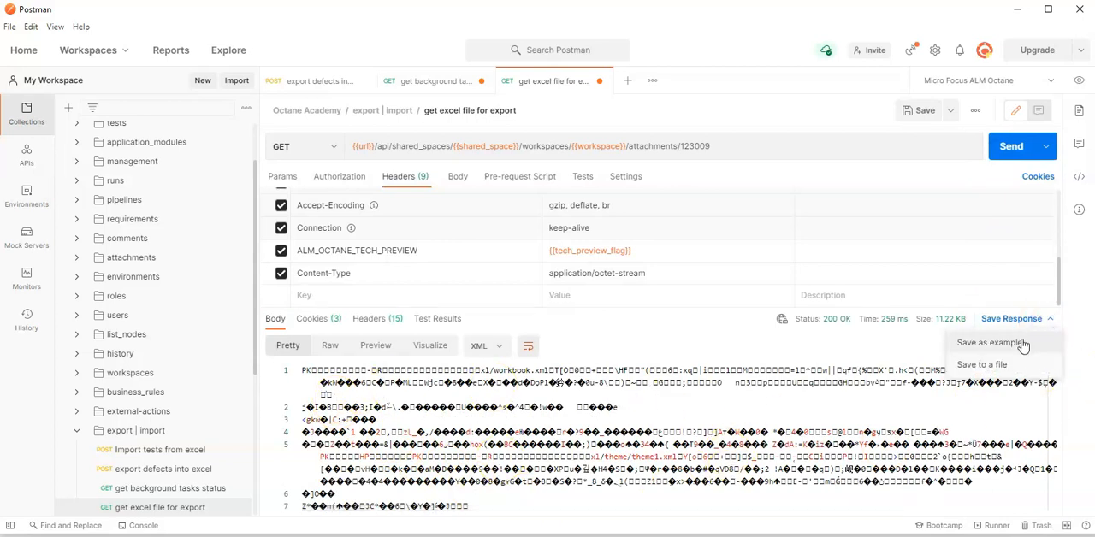
{"action": "left_click", "coordinate": [1006, 363]}
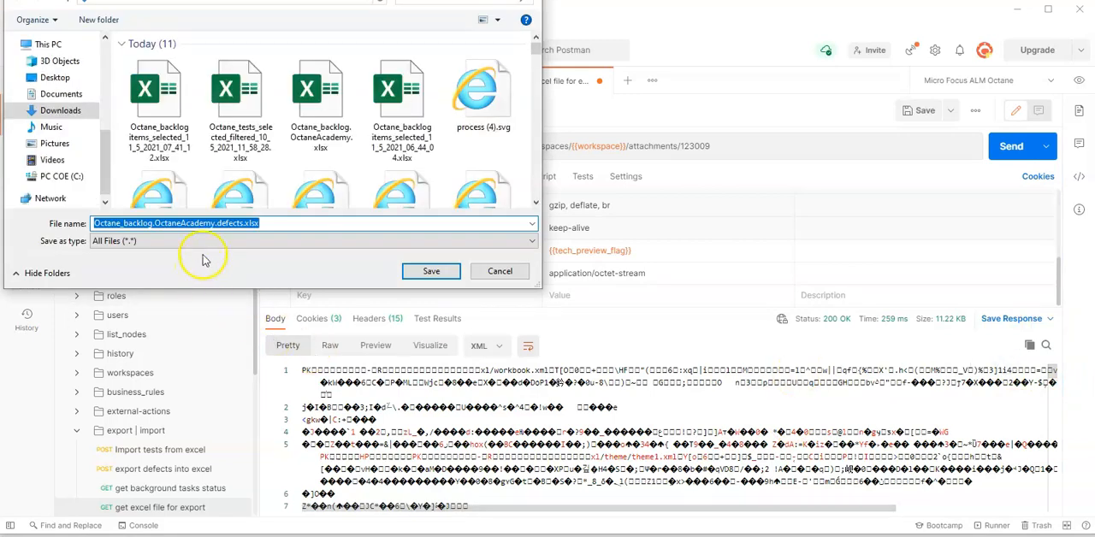
{"action": "left_click", "coordinate": [430, 281]}
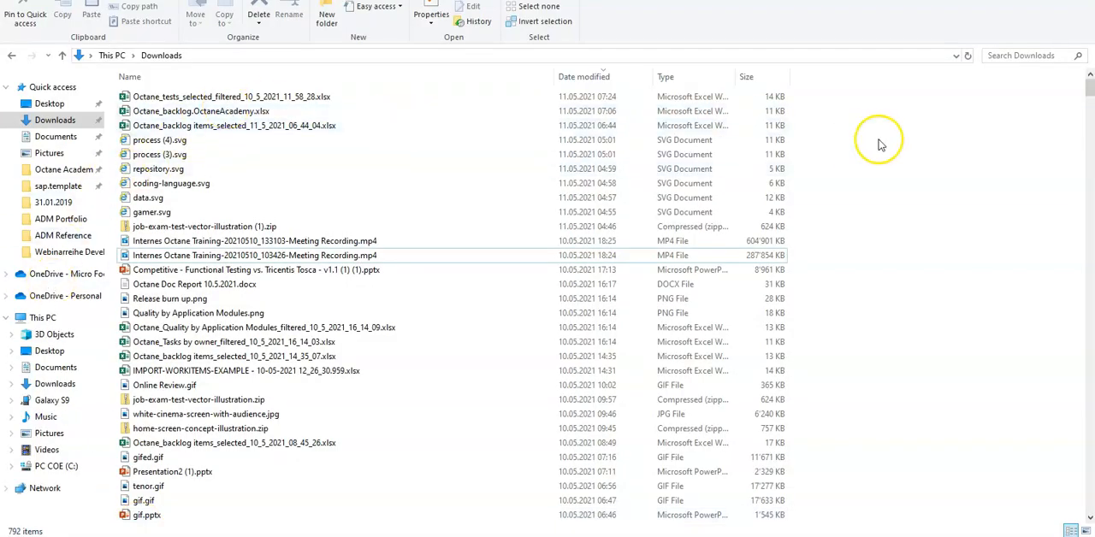
Open the saved Octane_backlog.OctaneAcademy.defects.xlsx from Downloads in Excel and compare its defects with the ALM Octane list
{"action": "left_click", "coordinate": [55, 120]}
{"action": "left_click", "coordinate": [196, 97]}
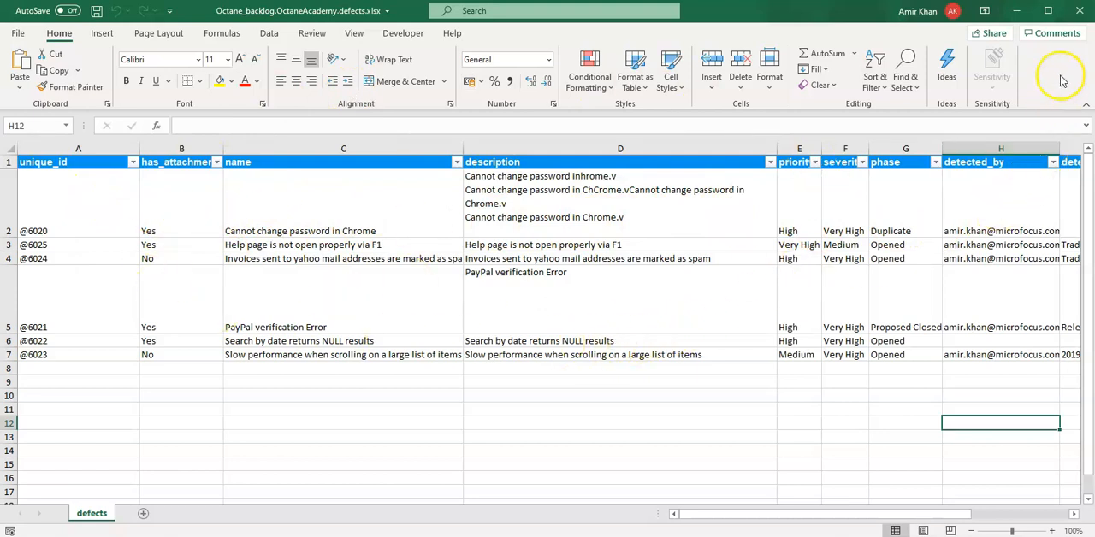
{"action": "mouse_move", "coordinate": [77, 536]}
{"action": "left_click", "coordinate": [81, 498]}
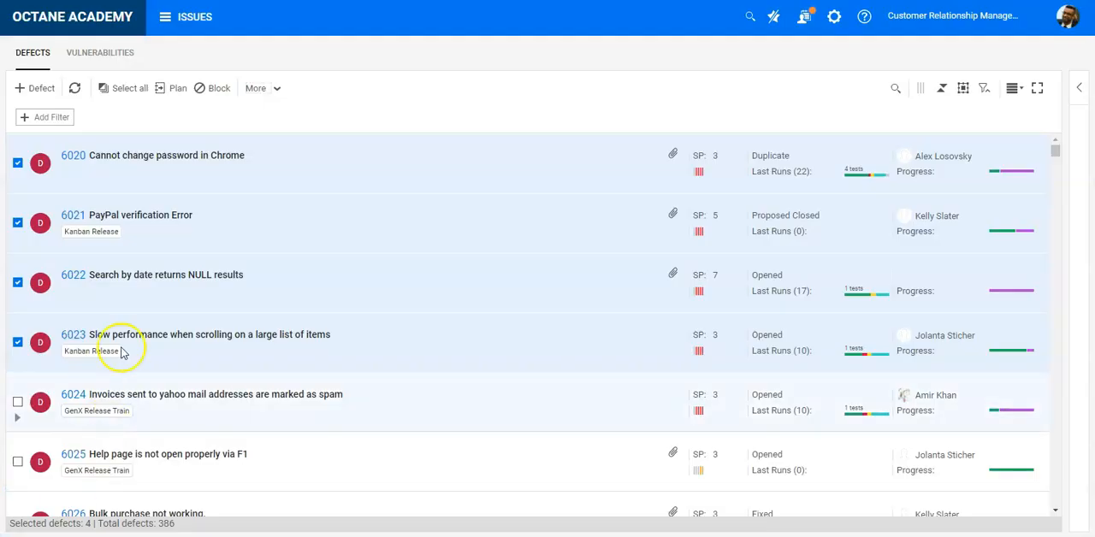
Back in Postman, save the get excel file for export and get background tasks status requests and close all three open requests
{"action": "left_click", "coordinate": [224, 536]}
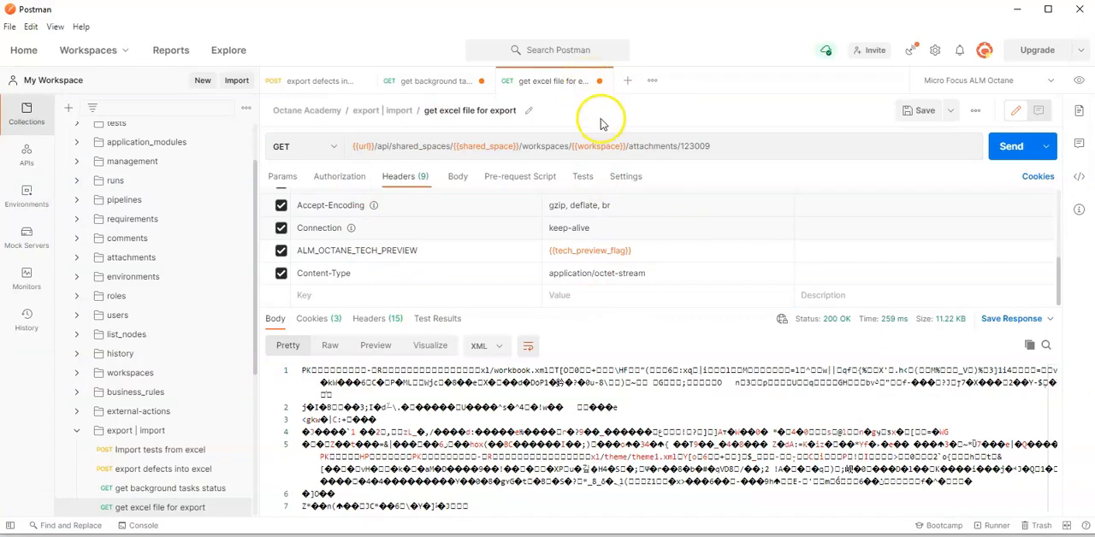
{"action": "left_click", "coordinate": [922, 114]}
{"action": "left_click", "coordinate": [428, 81]}
{"action": "left_click", "coordinate": [909, 115]}
{"action": "middle_click", "coordinate": [536, 82]}
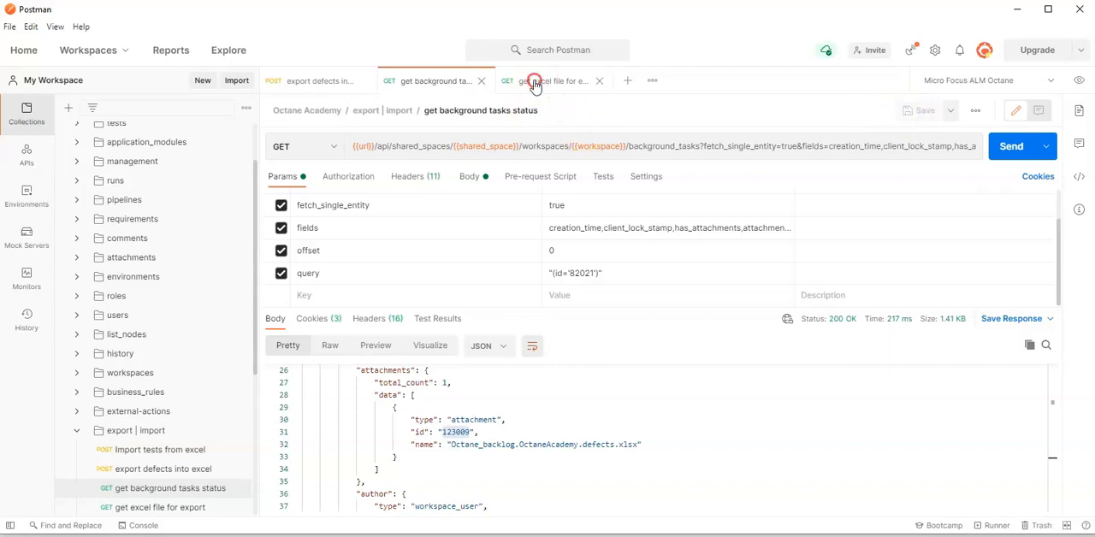
{"action": "middle_click", "coordinate": [453, 79]}
{"action": "middle_click", "coordinate": [333, 80]}
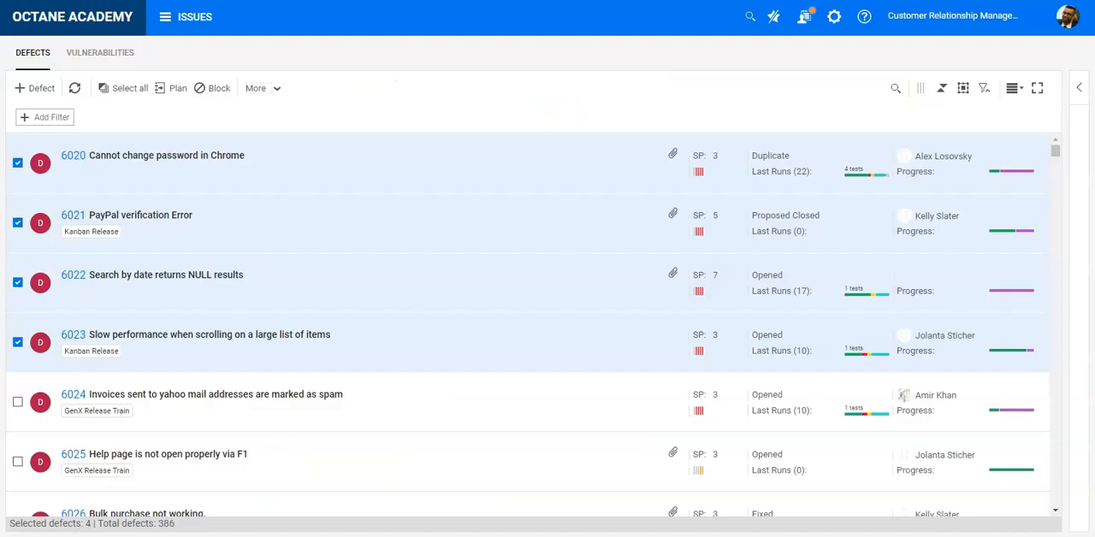
Switch to ALM Octane and return to its home page
{"action": "left_click", "coordinate": [91, 18]}
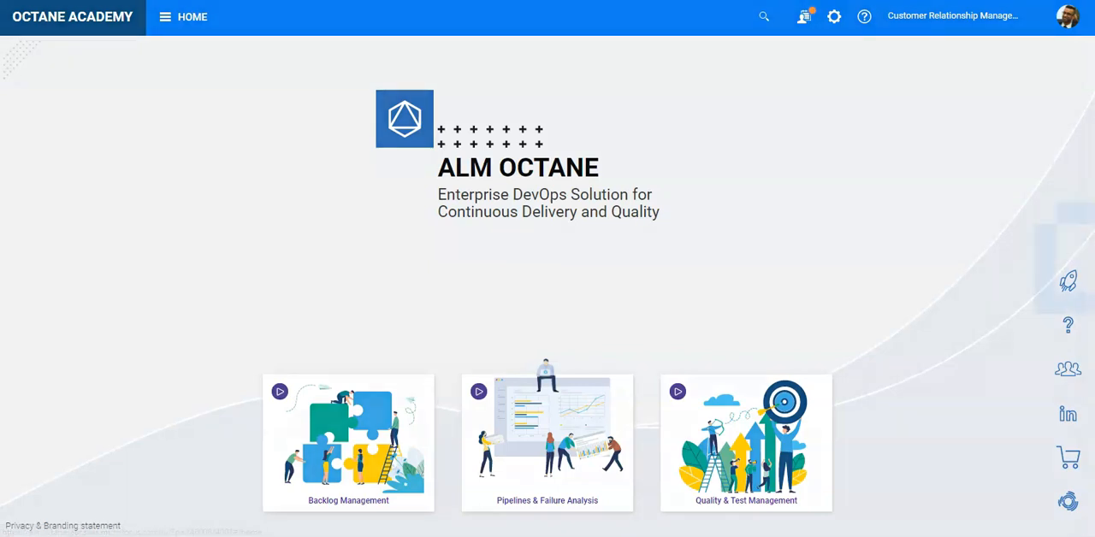